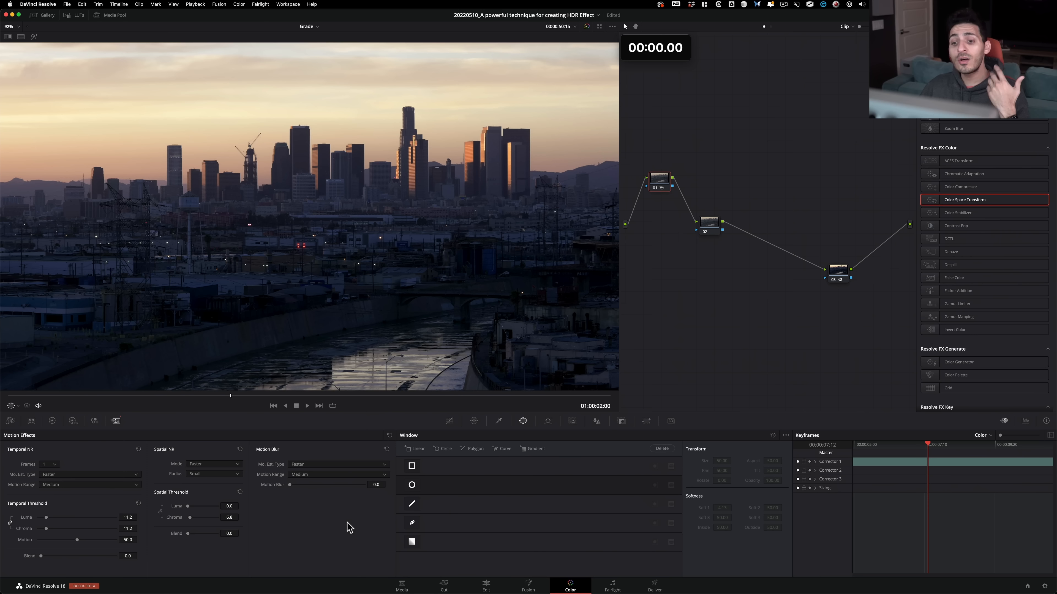
Show the primary color wheels, and start the stopwatch with the second node selected for grading
click(52, 421)
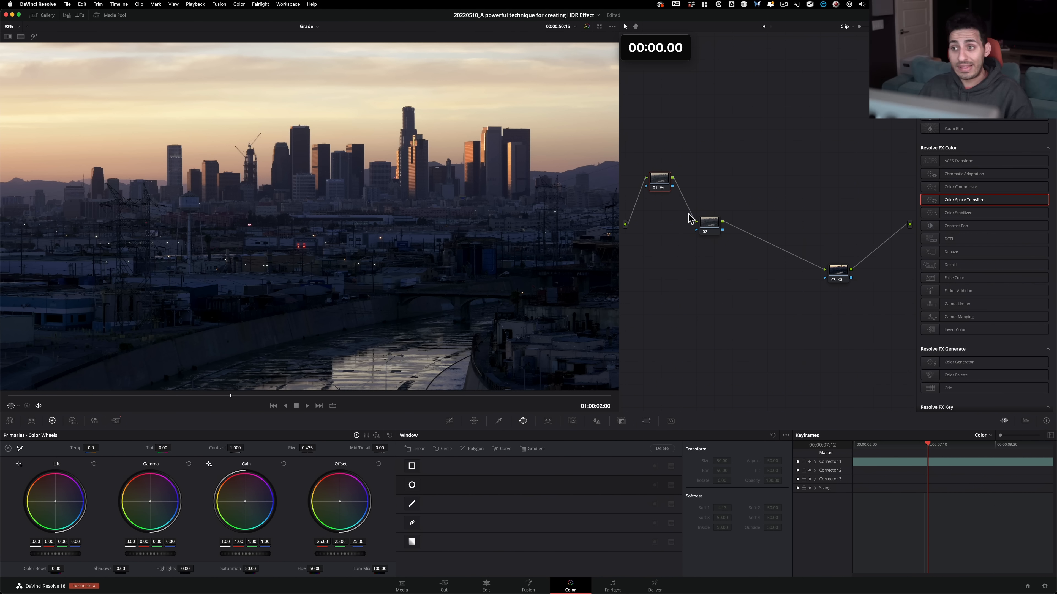
drag(715, 230, 715, 237)
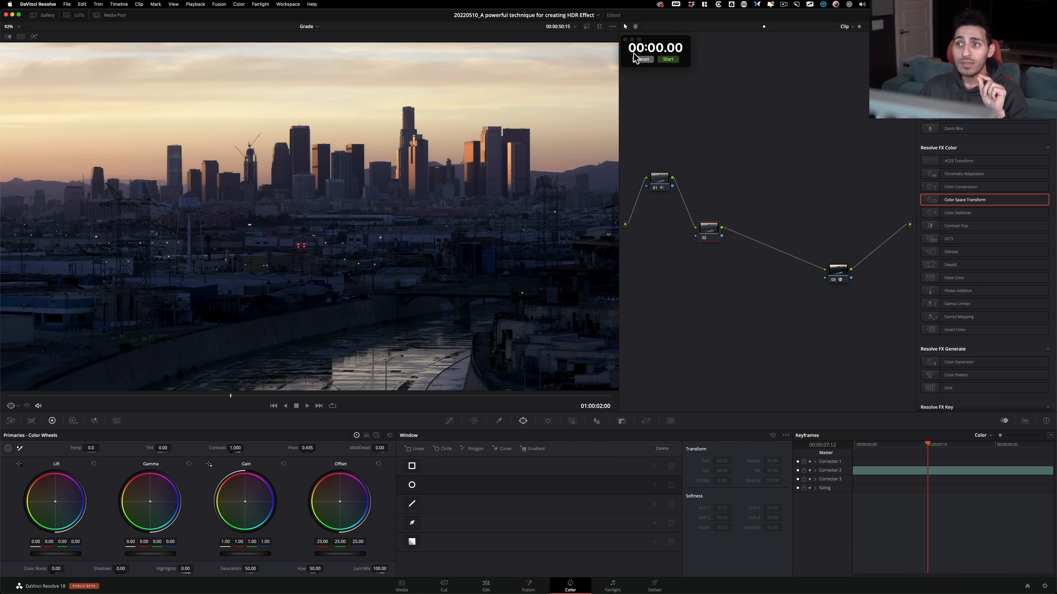
click(667, 60)
click(709, 187)
drag(707, 232, 702, 232)
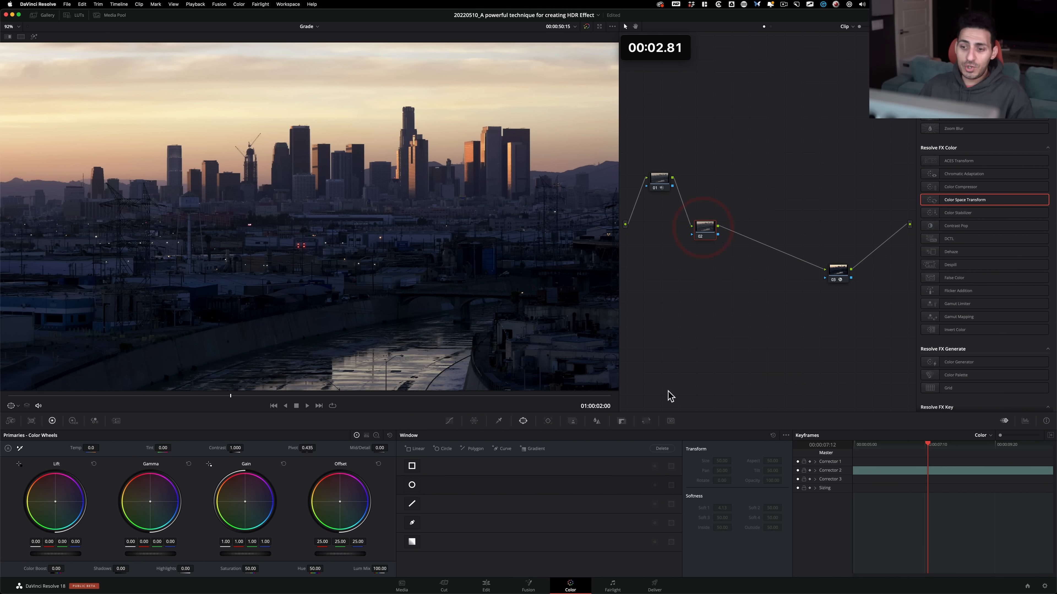
Add a gradient window to the second node, rotated 180° with tilt about 36.4 and softness about 16.9, checking its coverage in highlight view
click(412, 542)
key(super+minus)
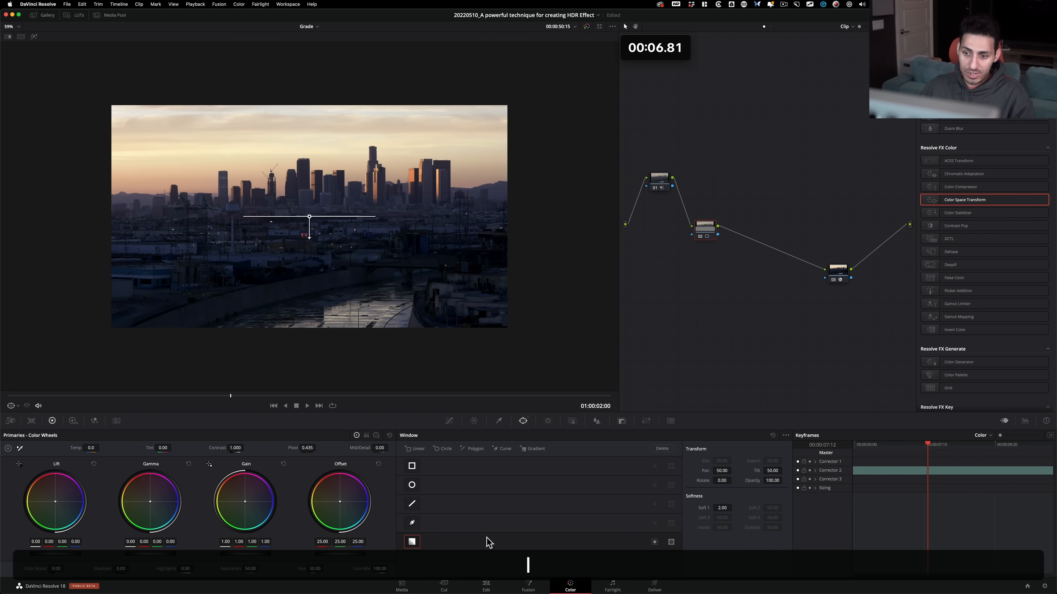
drag(309, 235, 307, 92)
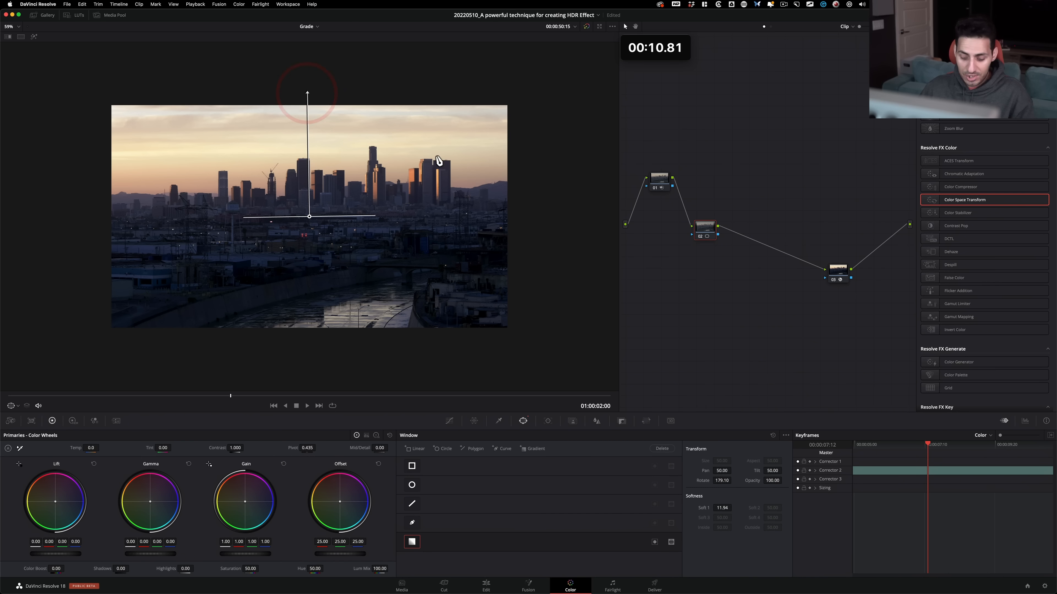
key(shift+h)
drag(313, 225, 309, 332)
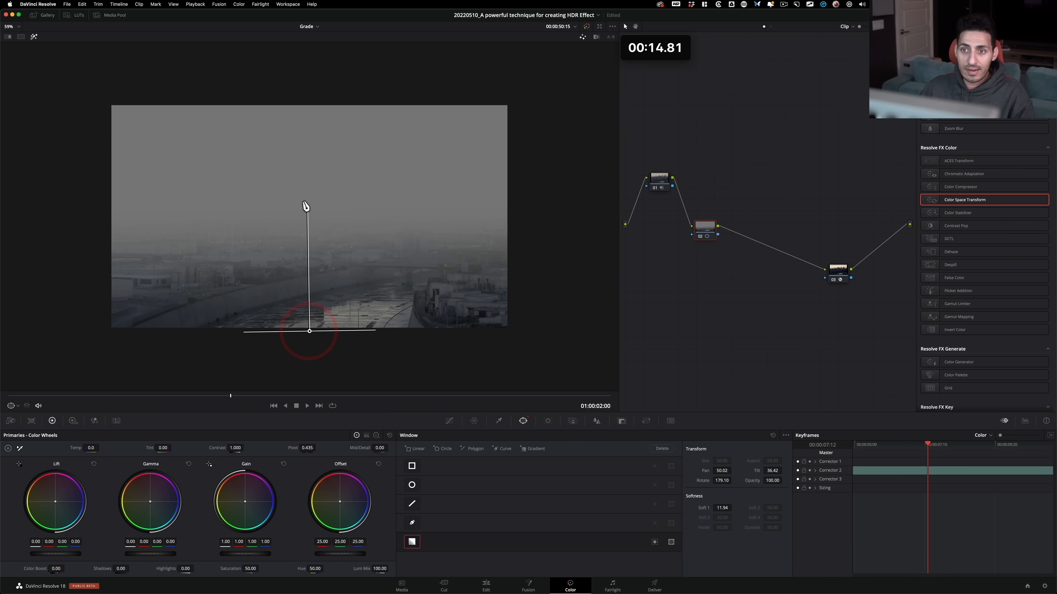
drag(306, 206, 309, 156)
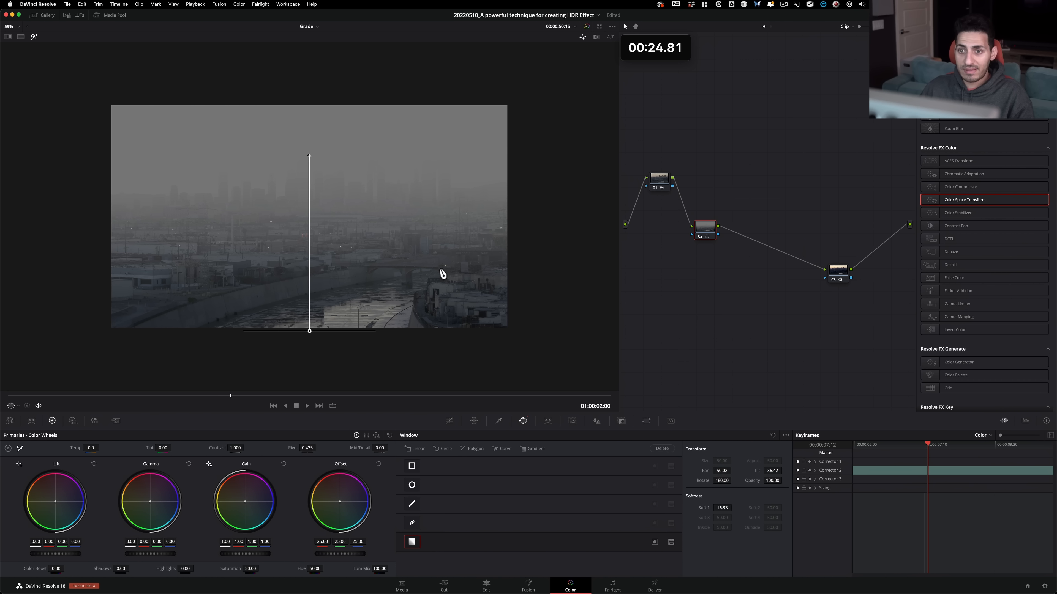
Extend the gradient window's upper end to a softness of about 17.8 and a rotation of about 179.5°, then leave highlight view
key(shift)
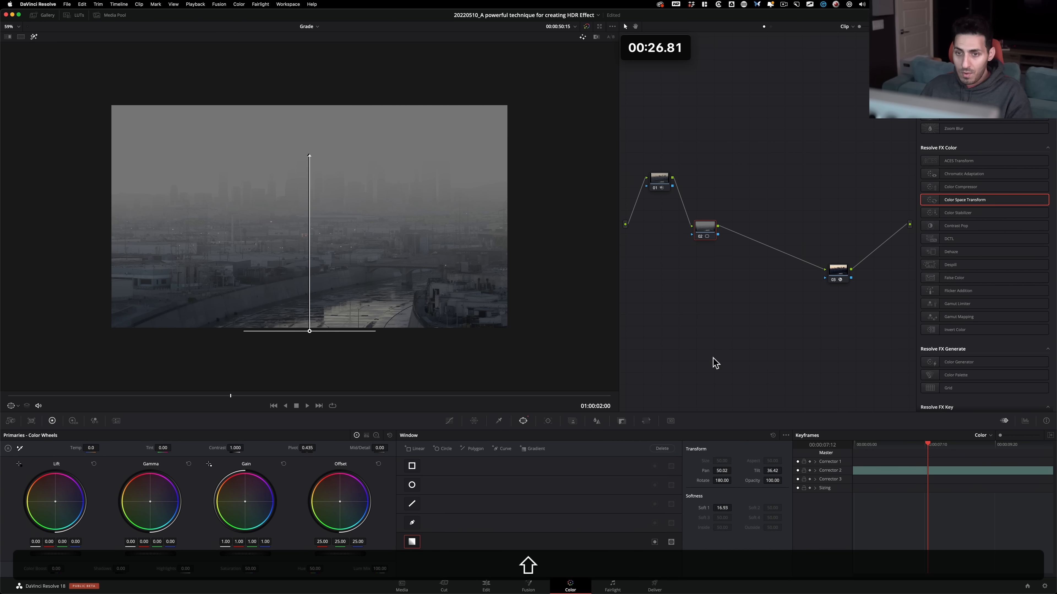
key(shift+h)
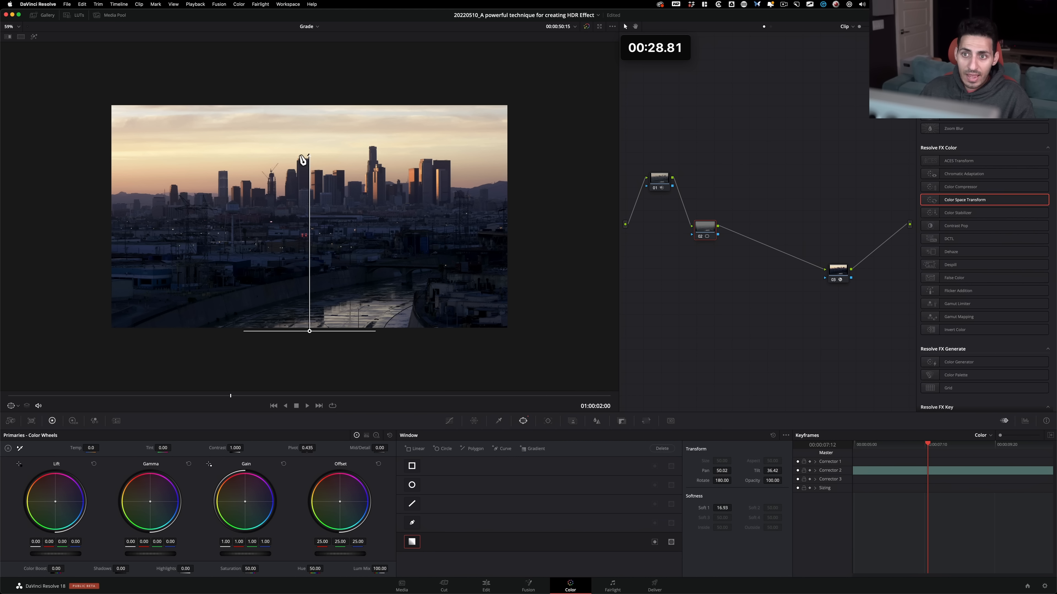
key(shift+h)
drag(307, 155, 309, 147)
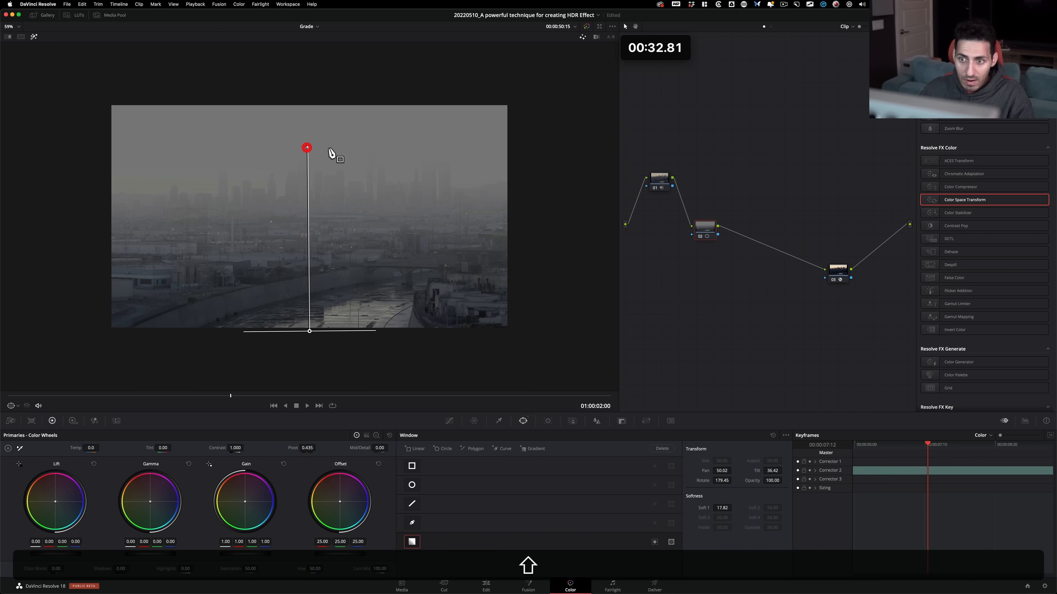
key(shift+h)
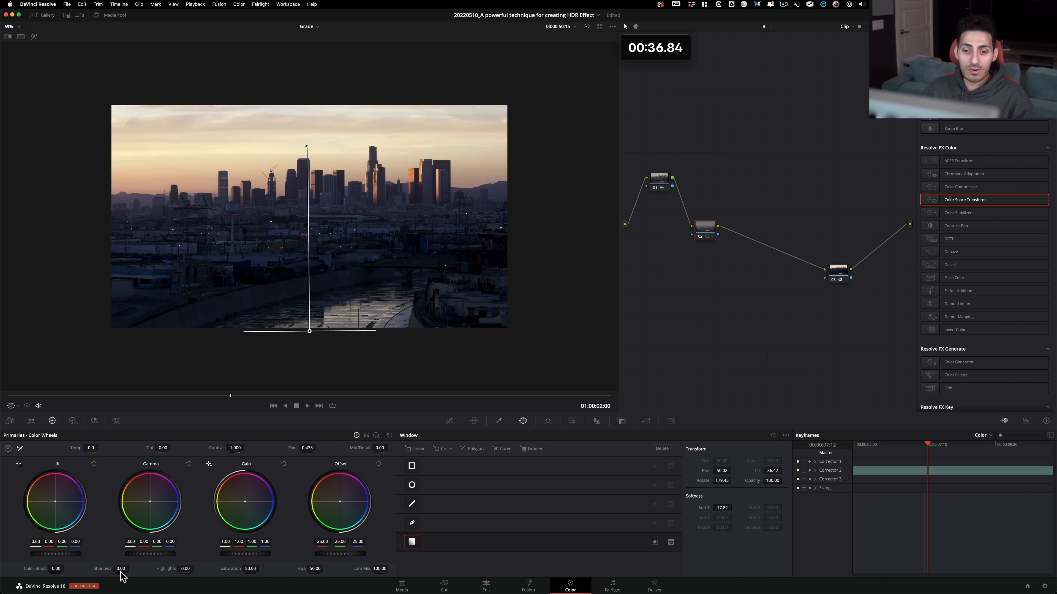
Raise the second node's Shadows to 90 and compare the image with the node off and on
drag(122, 571, 229, 562)
key(super+d)
key(super+d)
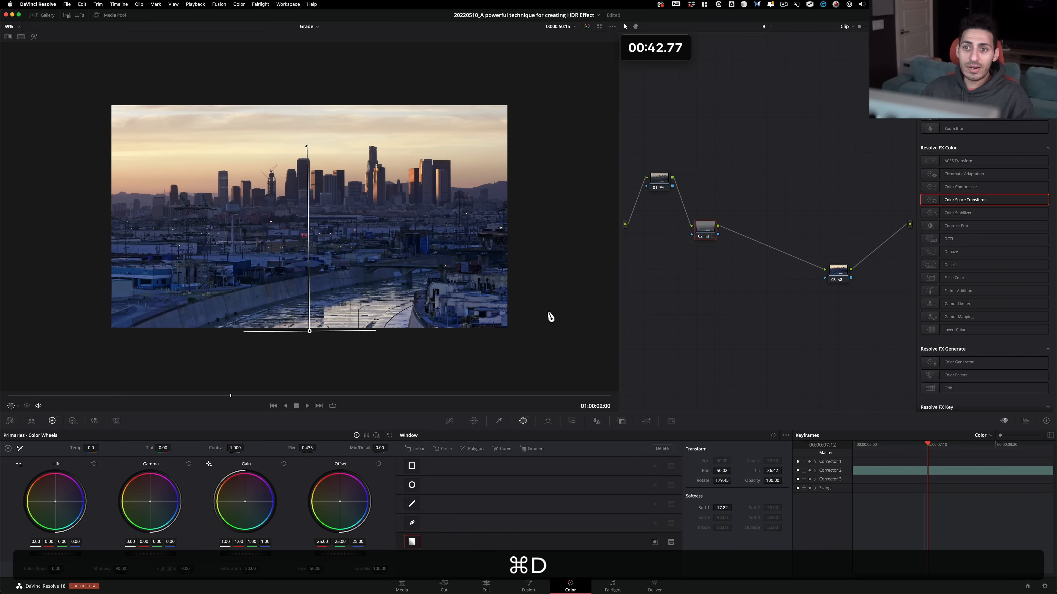
key(3)
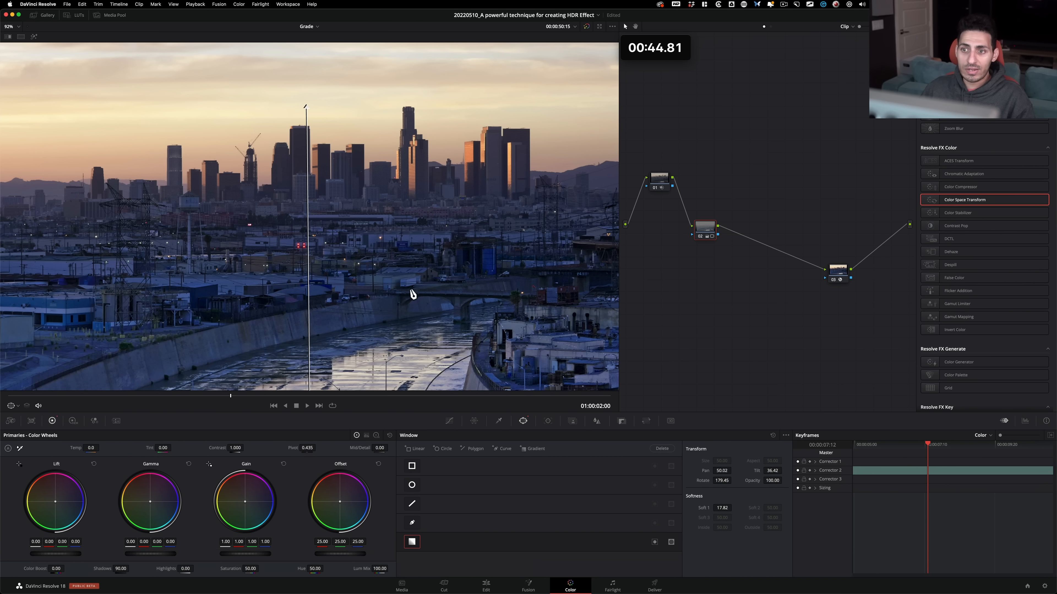
Warm the second node's Offset with printer lights to red 29, green 25 and blue 21, and compare before and after
click(239, 5)
mouse_move(273, 202)
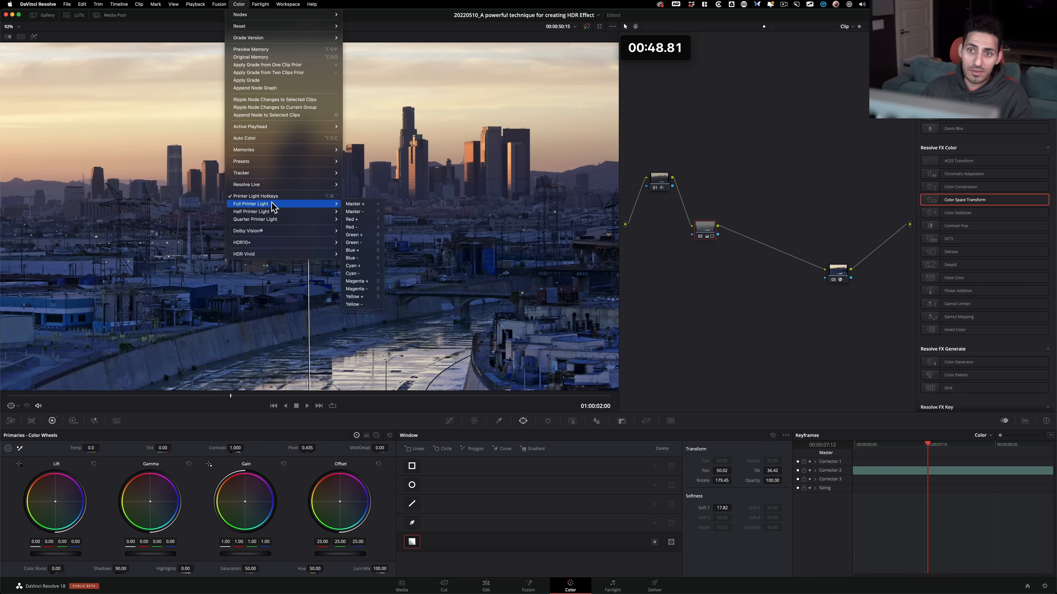
click(702, 279)
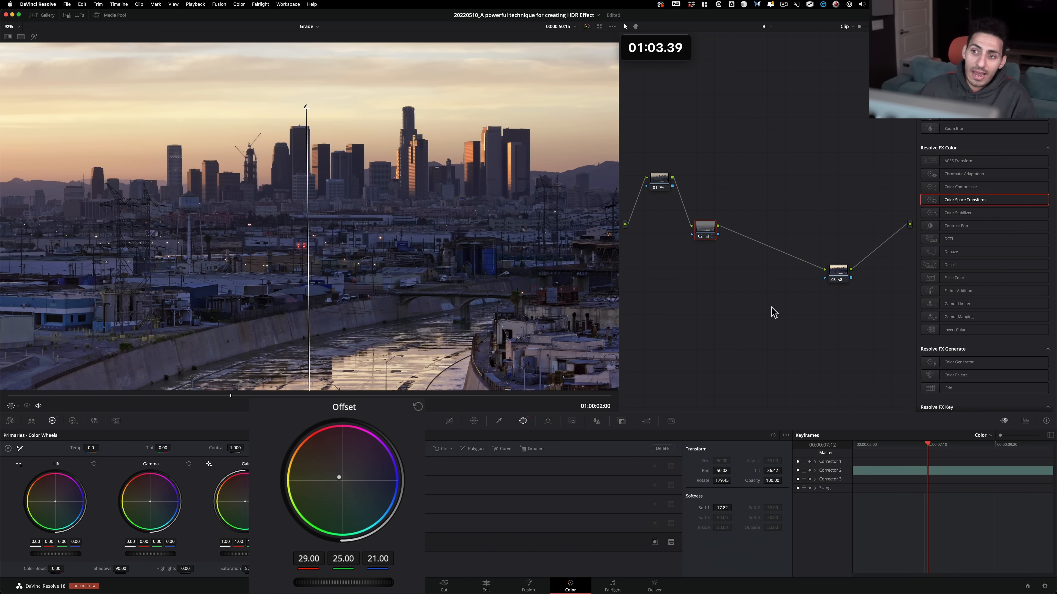
key(super+d)
key(super+d)
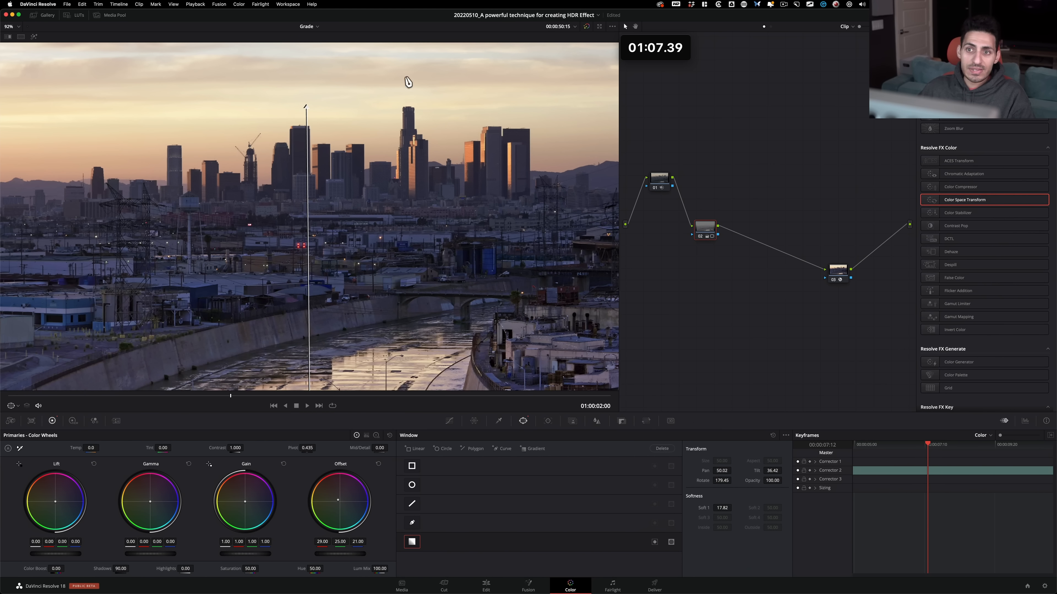
Compare the image with the second node off and on at different viewer sizes, briefly resetting and restoring its Offset
key(i)
key(i)
key(i)
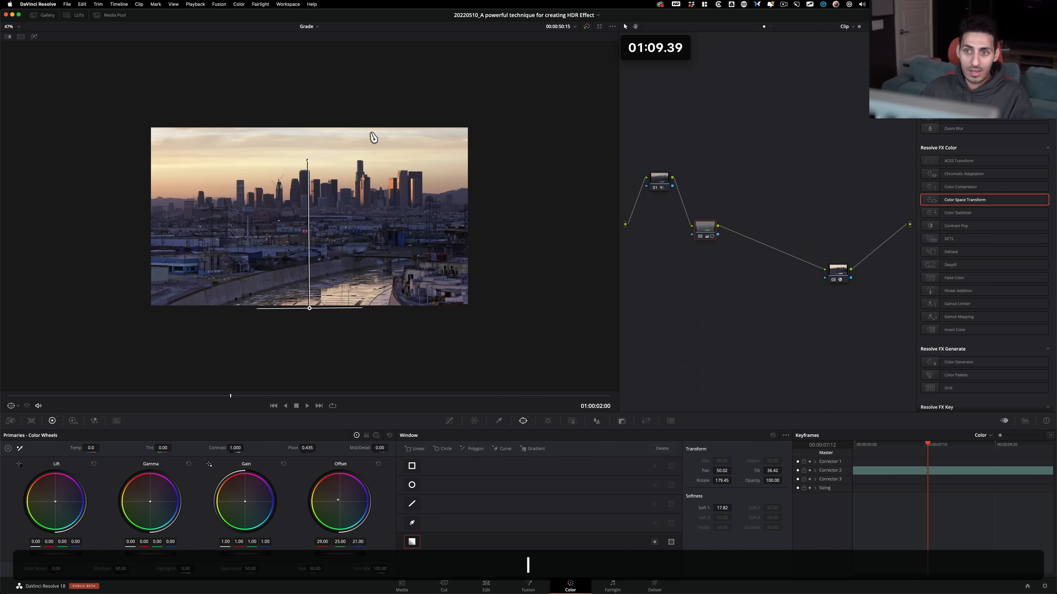
key(super+d)
key(super+d)
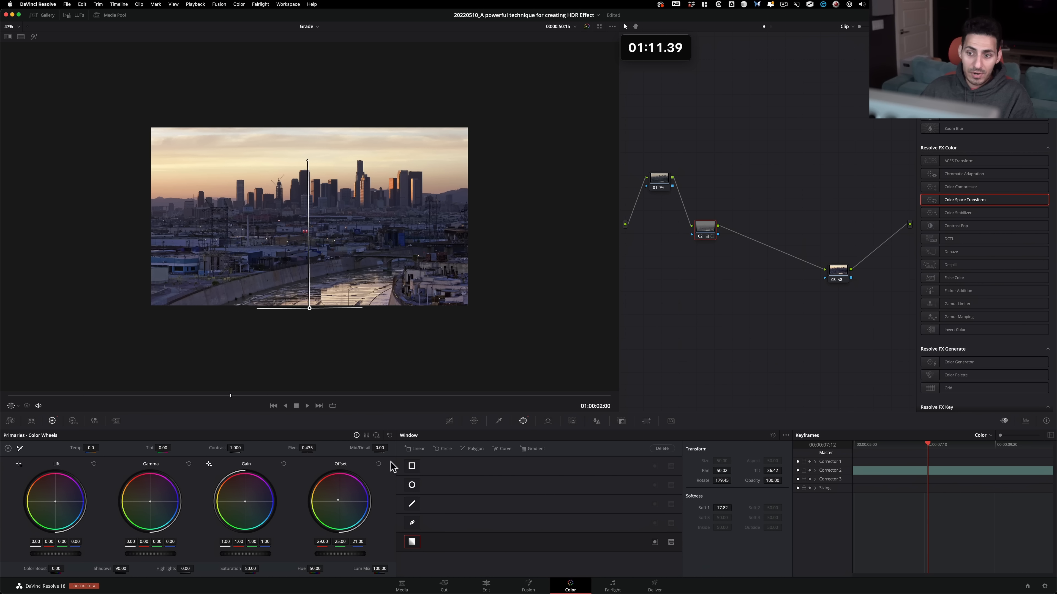
click(380, 466)
key(super+z)
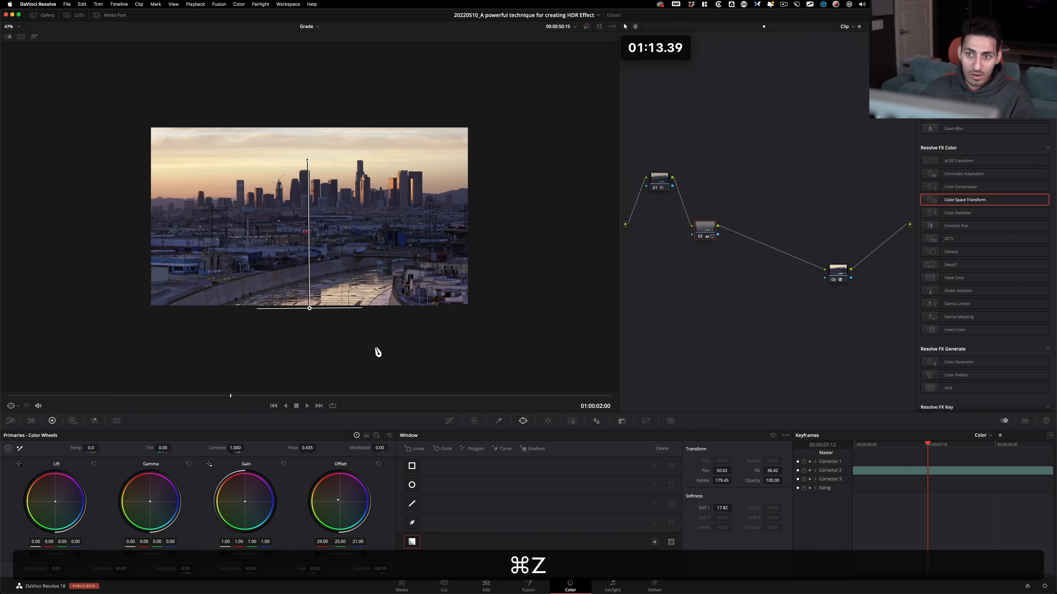
key(3)
key(1)
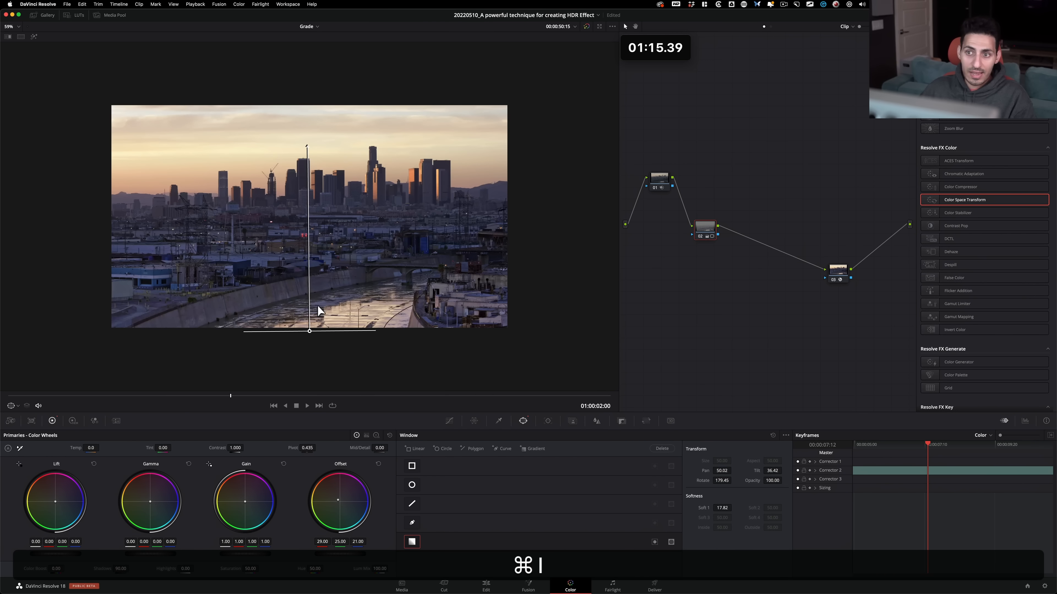
key(super+d)
key(super+d)
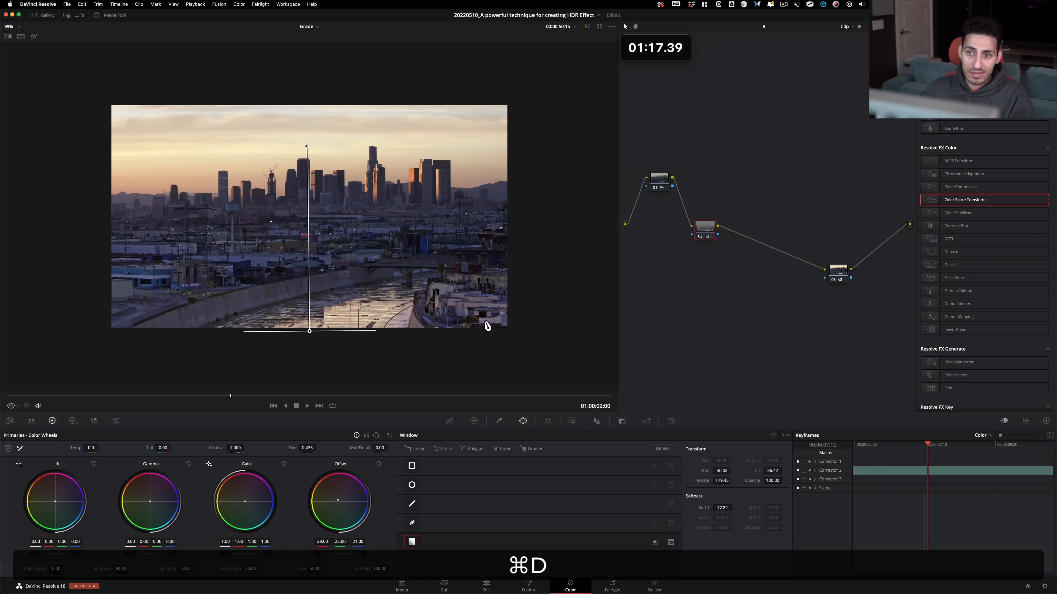
key(super+3)
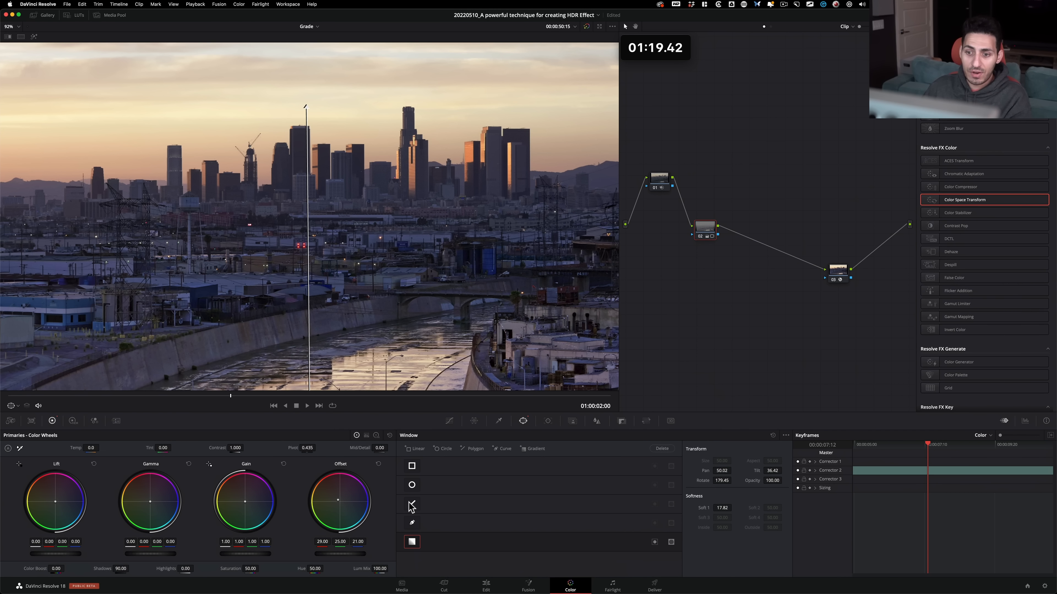
Set the second node's Mid/Detail to 51.50 and compare the image with the node off and on
drag(420, 444, 446, 441)
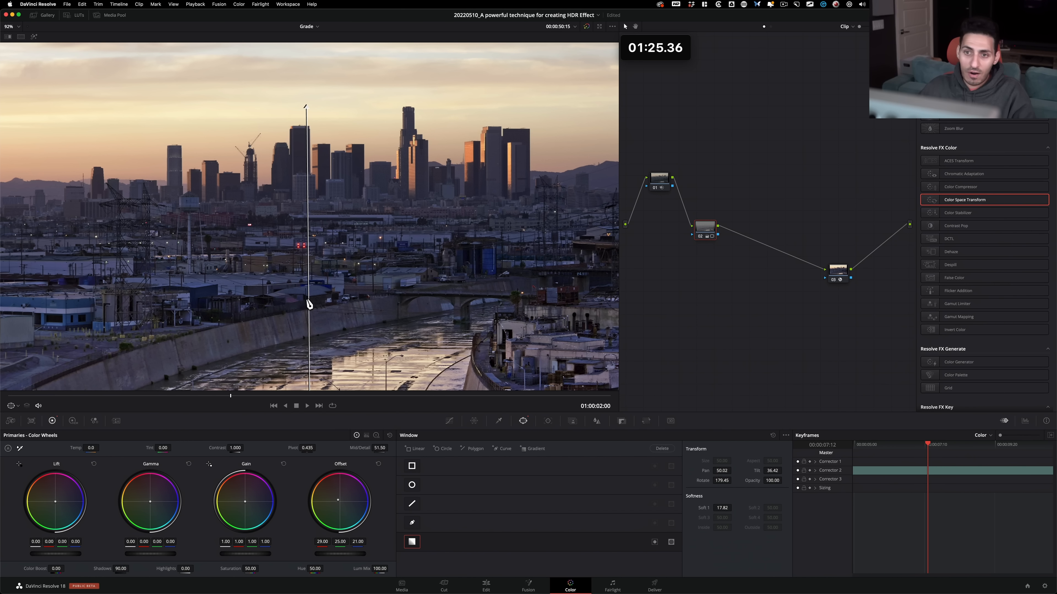
key(super+d)
key(super+d)
click(728, 177)
key(super+d)
key(super+d)
Add an outside node to the second node and check the inverted gradient area in highlight view
right_click(704, 228)
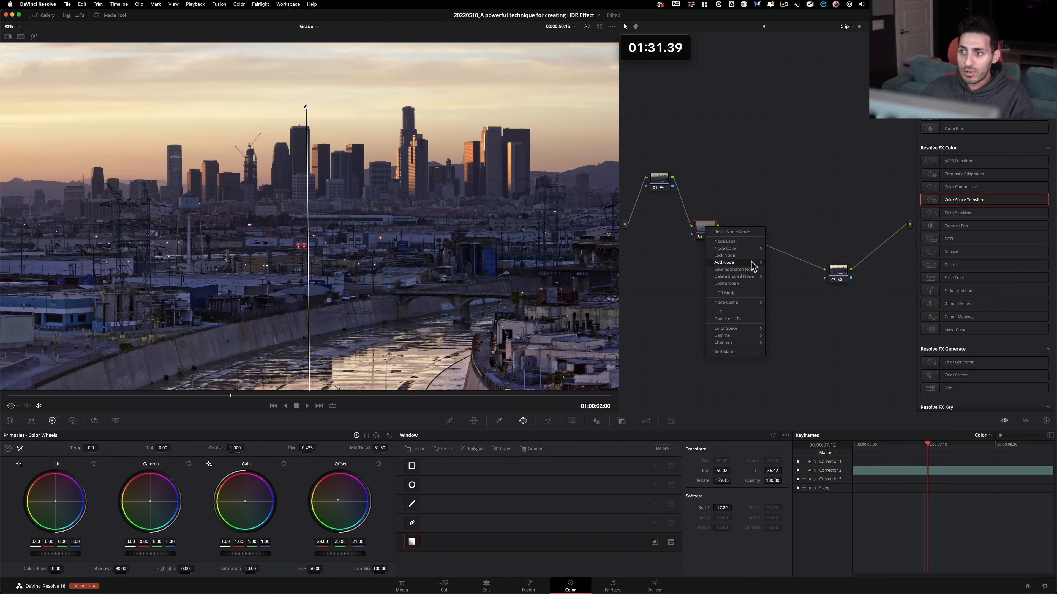
mouse_move(751, 263)
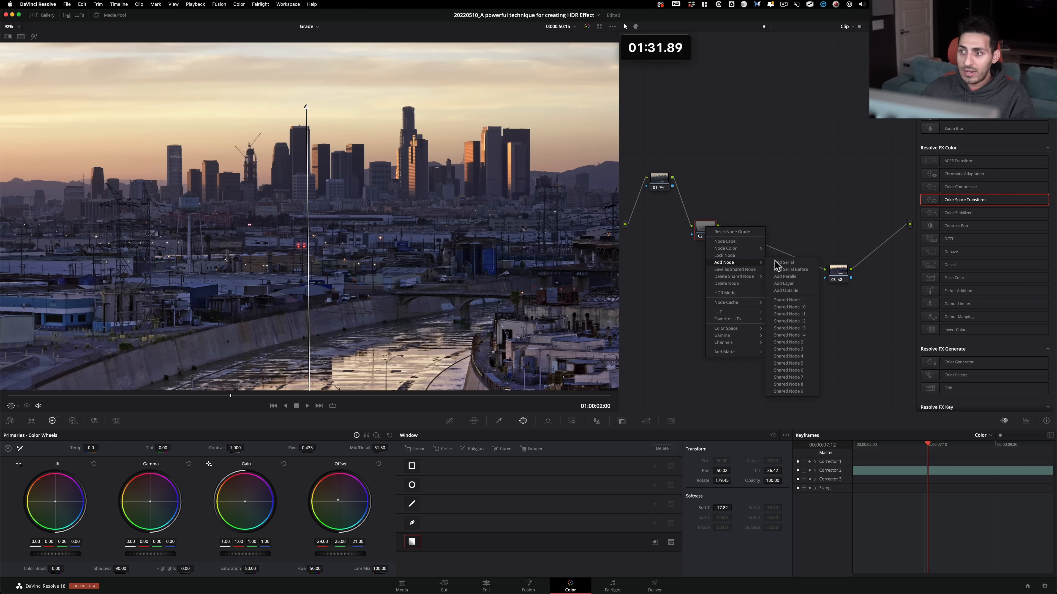
click(796, 290)
key(shift)
key(shift+h)
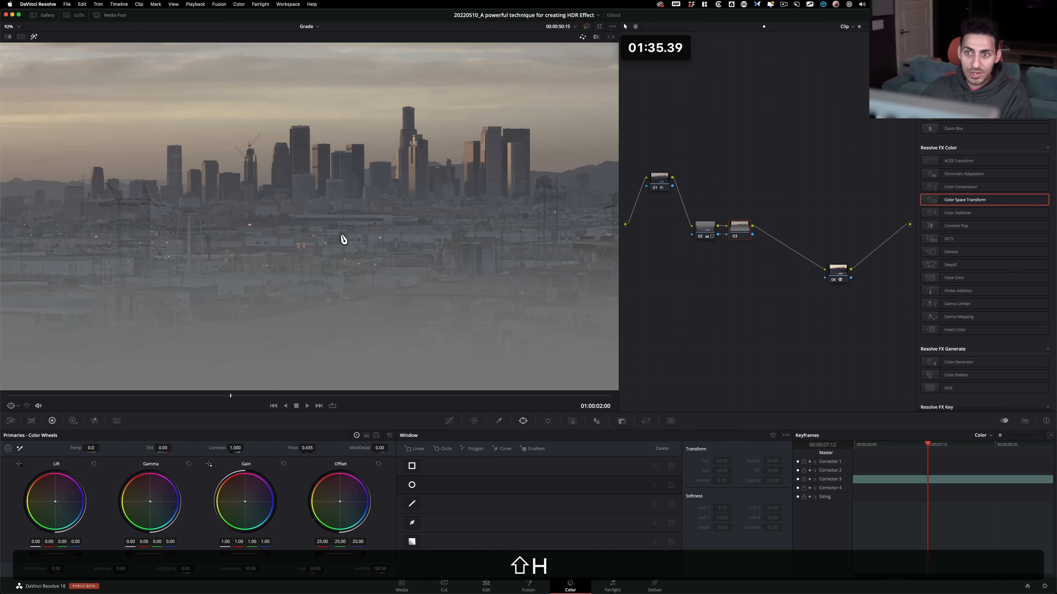
key(shift+h)
Examine the second node's own gradient area in highlight view, then reselect the outside node
click(700, 224)
key(shift+h)
key(shift+h)
click(739, 225)
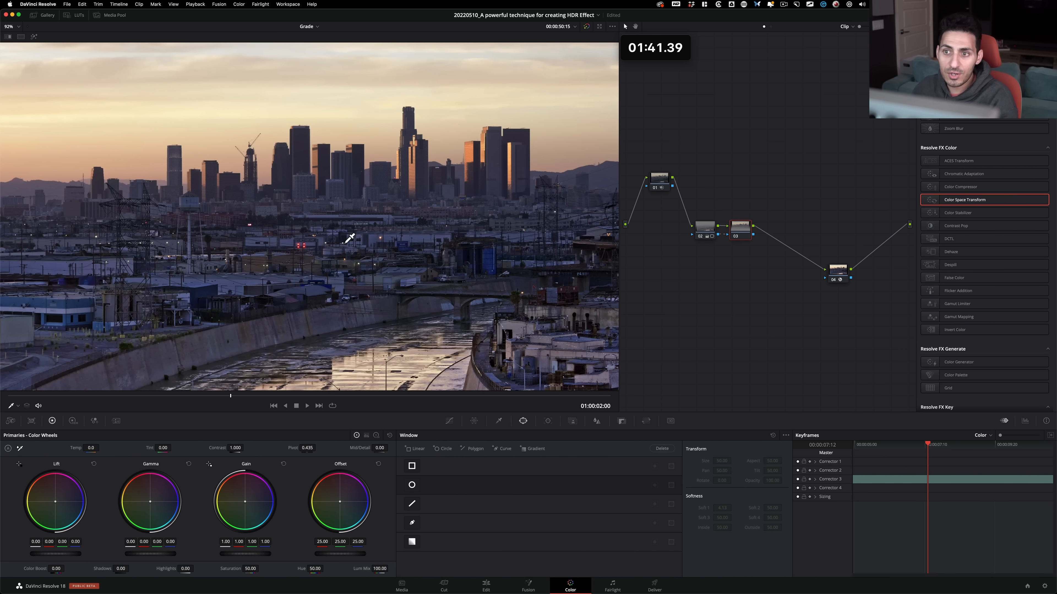
Set the outside node's Contrast to 1.173 and Pivot to 0.905, comparing the image with the node off and on
scroll(566, 374, down, 5)
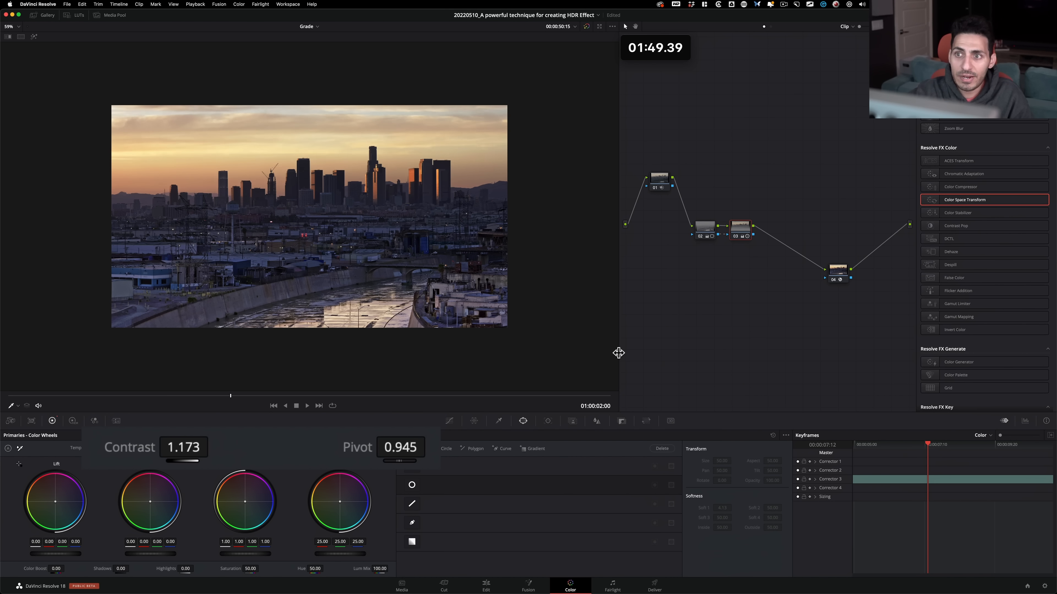
key(super+d)
key(super+d)
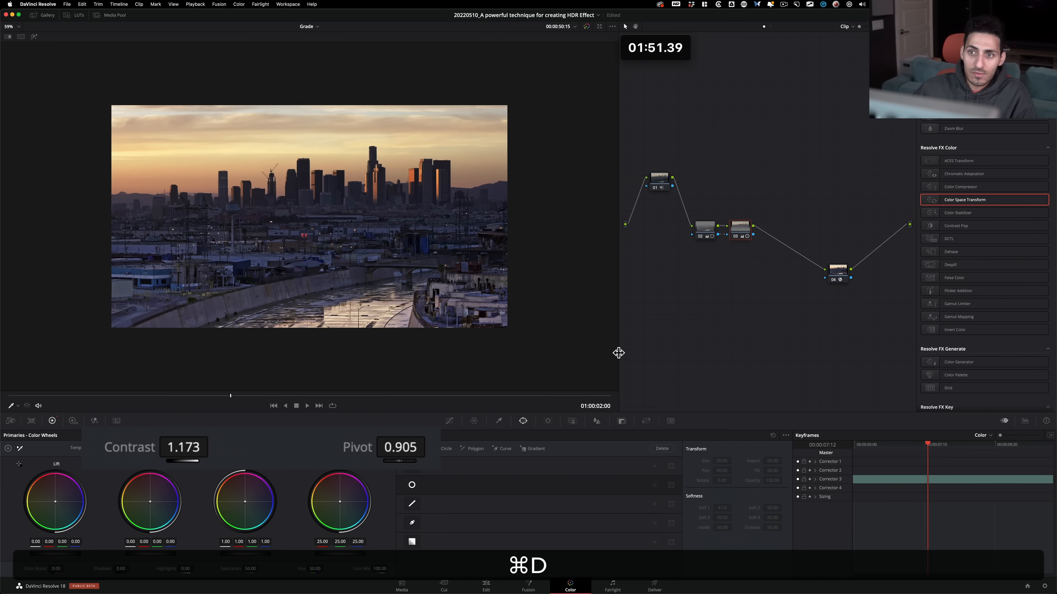
Raise the outside node's Lift to 0.02, compare the image before and after, and stop the stopwatch
key(super+d)
key(super+d)
key(super+d)
key(super+d)
key(super+d)
key(super+d)
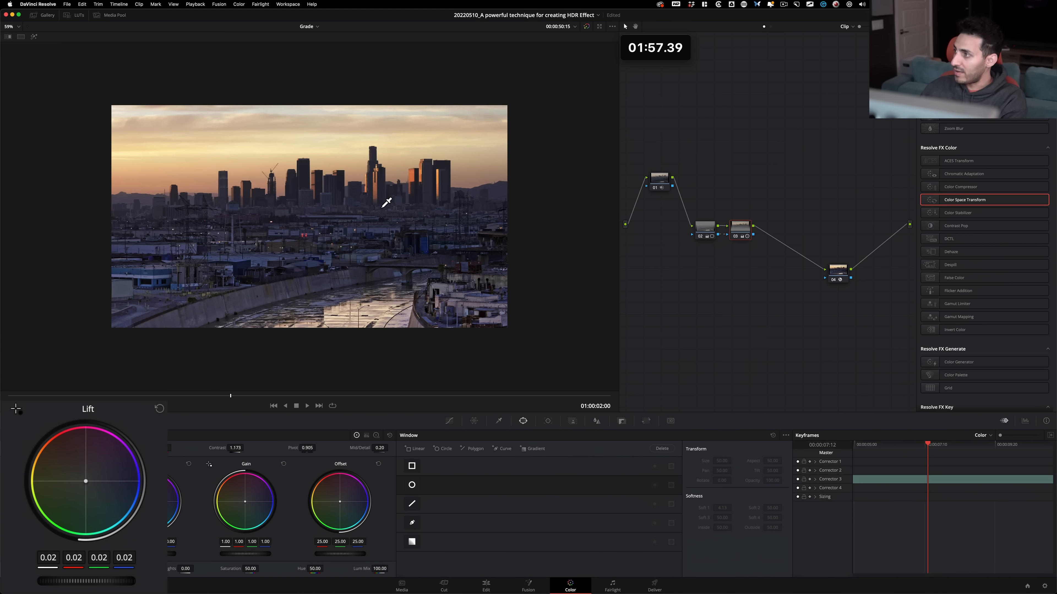
click(670, 59)
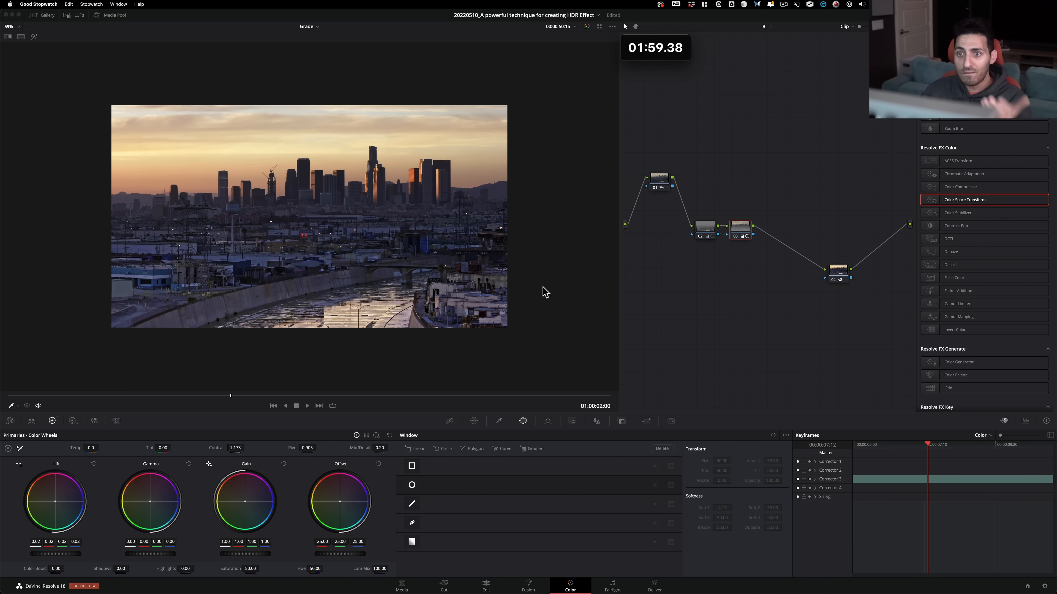
Compare the finished grade with the outside node off and on
key(super+d)
click(735, 253)
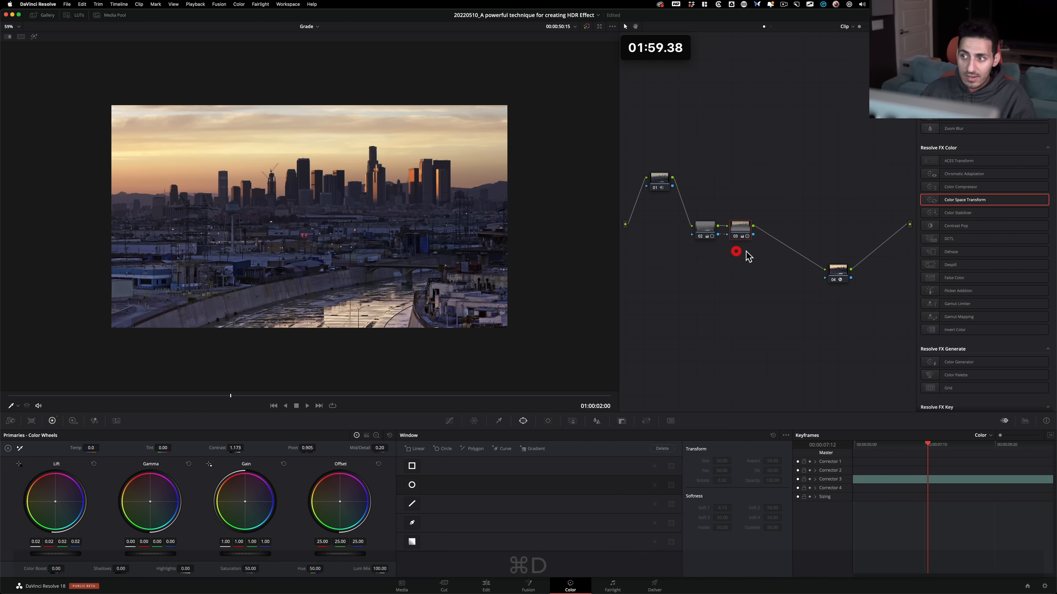
key(super+d)
key(super+d)
key(super+d)
key(super+d)
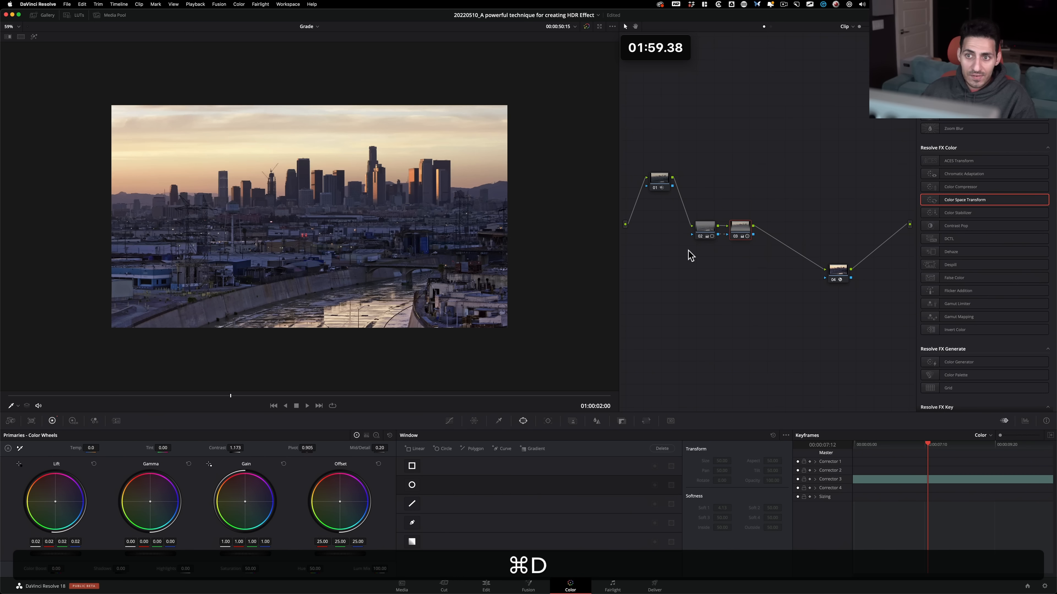
Select the second node and the outside node together and compare the image with both off and on
drag(752, 263, 675, 217)
key(super+d)
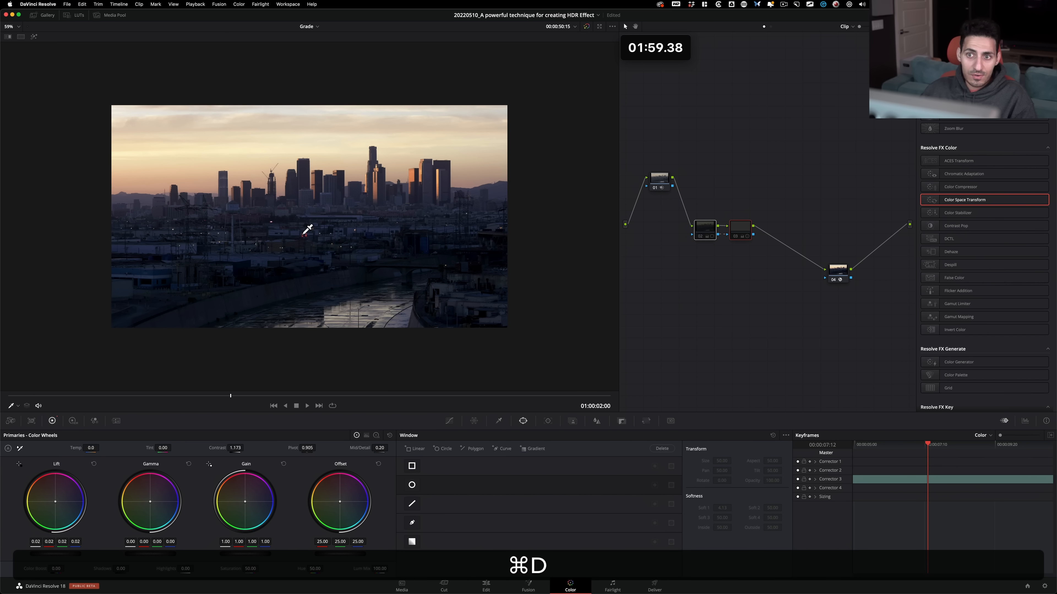
key(super+d)
key(super+d)
key(super+d)
Select only the outside node again and toggle it to judge its separate effect on the sky
click(816, 201)
click(746, 226)
key(super+d)
key(super+d)
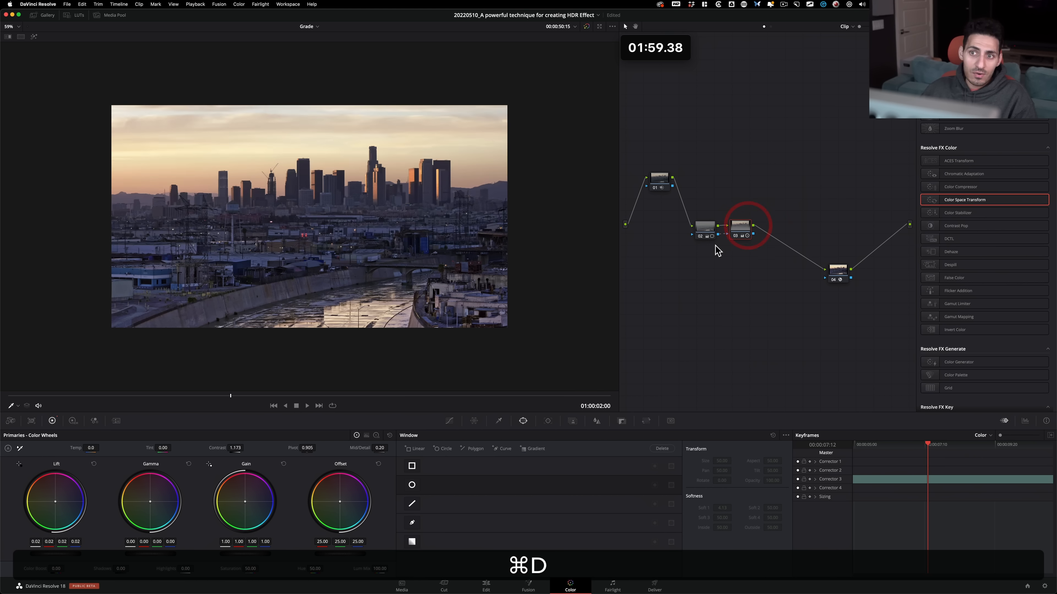
Set the outside node's Midtone Detail to 71.53, Contrast to 1.242, Pivot to 0.939 and Lift to 0.03, checking it off and on
scroll(481, 278, up, 2)
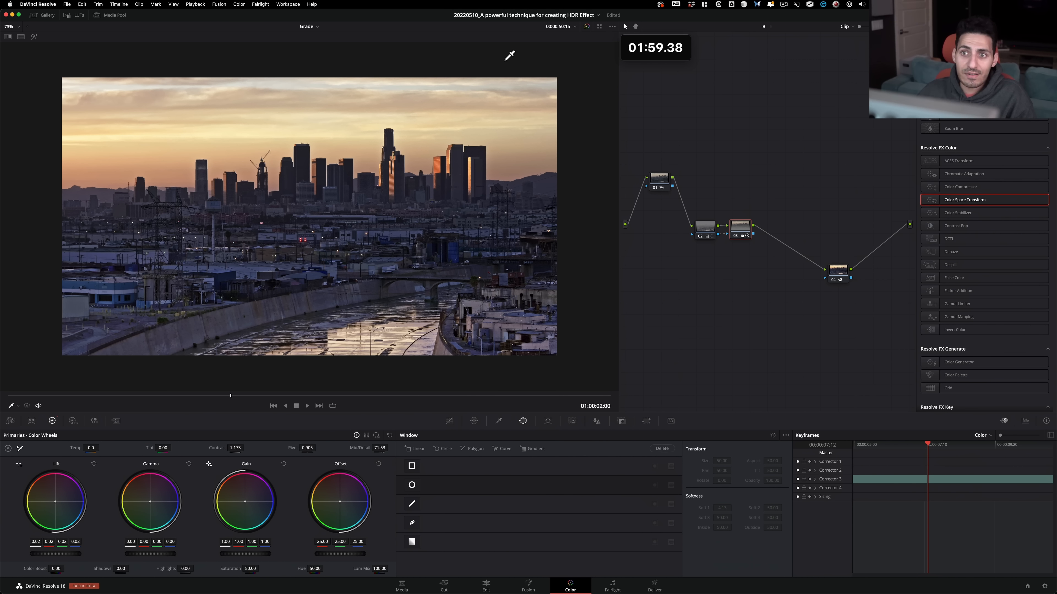
key(super+d)
key(super+d)
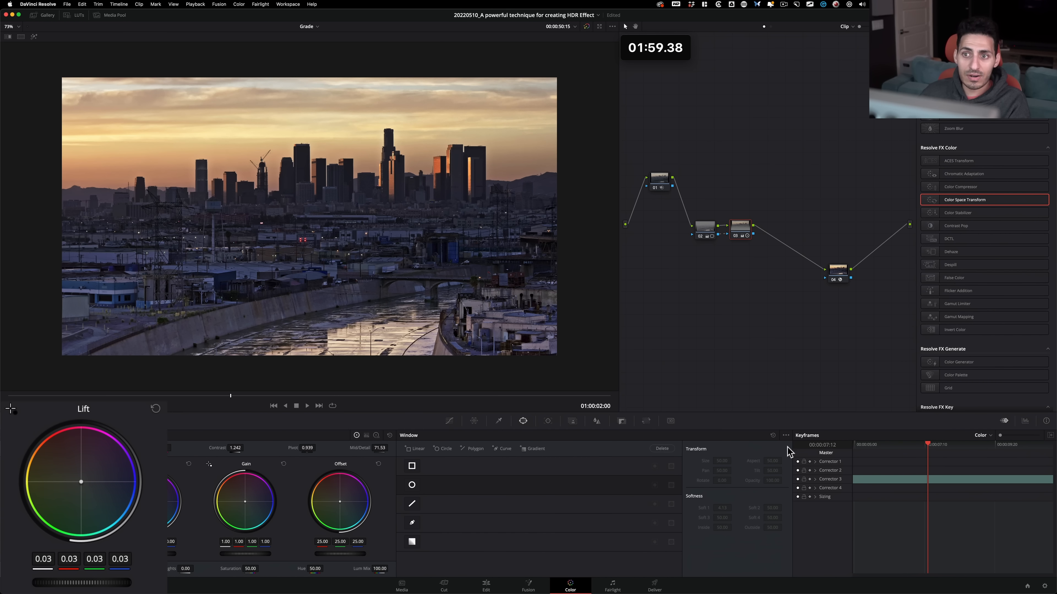
key(super+d)
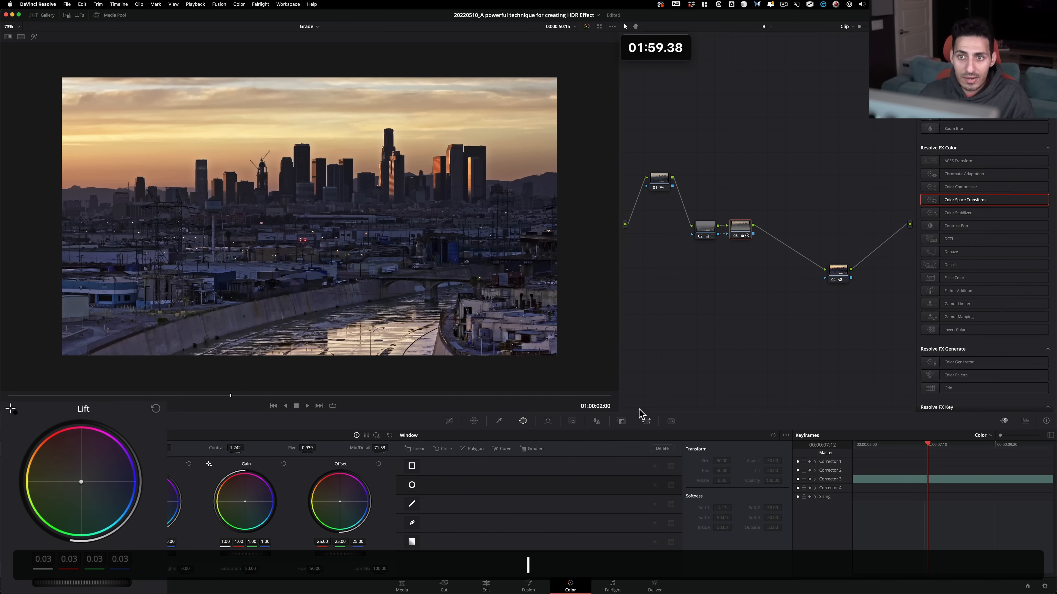
Toggle the outside node off and on repeatedly to judge the refined sky treatment
key(super+d)
key(super+d)
key(super+d)
key(super+d)
key(super+d)
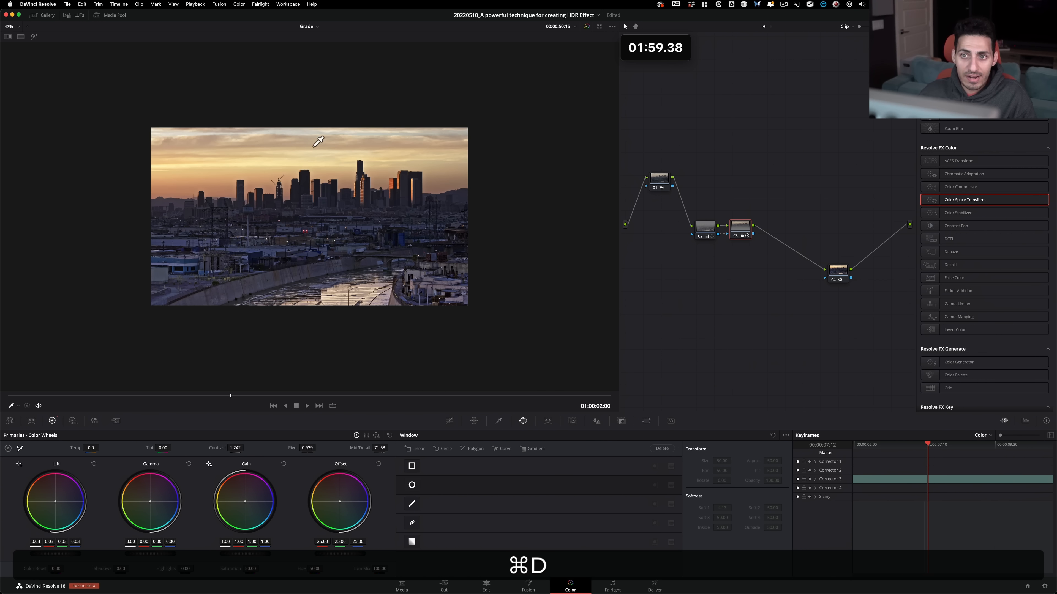
key(super+d)
key(super+d)
key(super+d)
key(super+d)
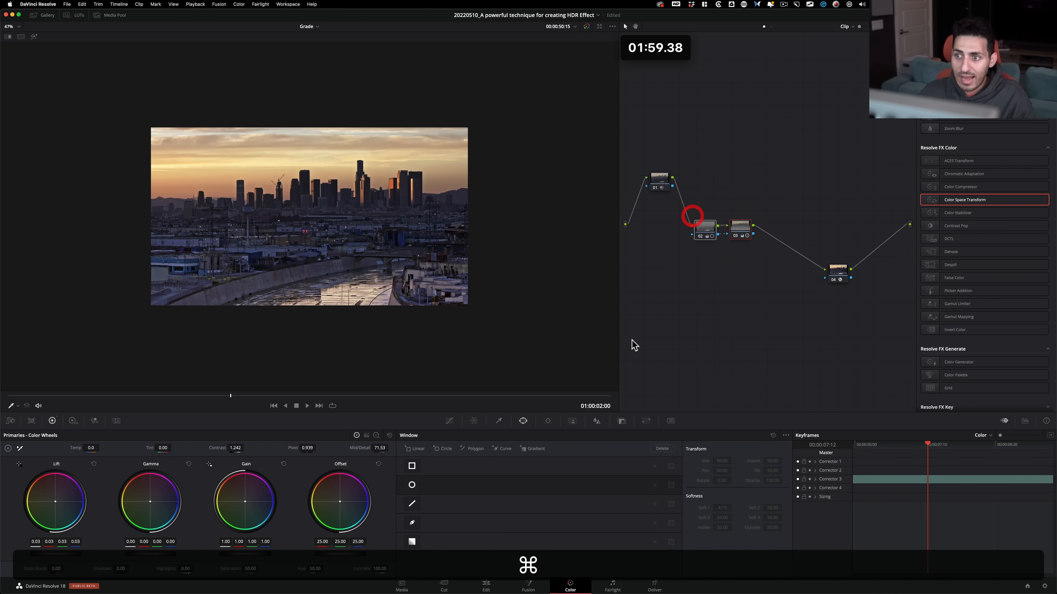
Disable and re-enable the gradient window node and the outside node together to compare the whole effect, and clear the selection
key(super+d)
key(super+d)
key(super+d)
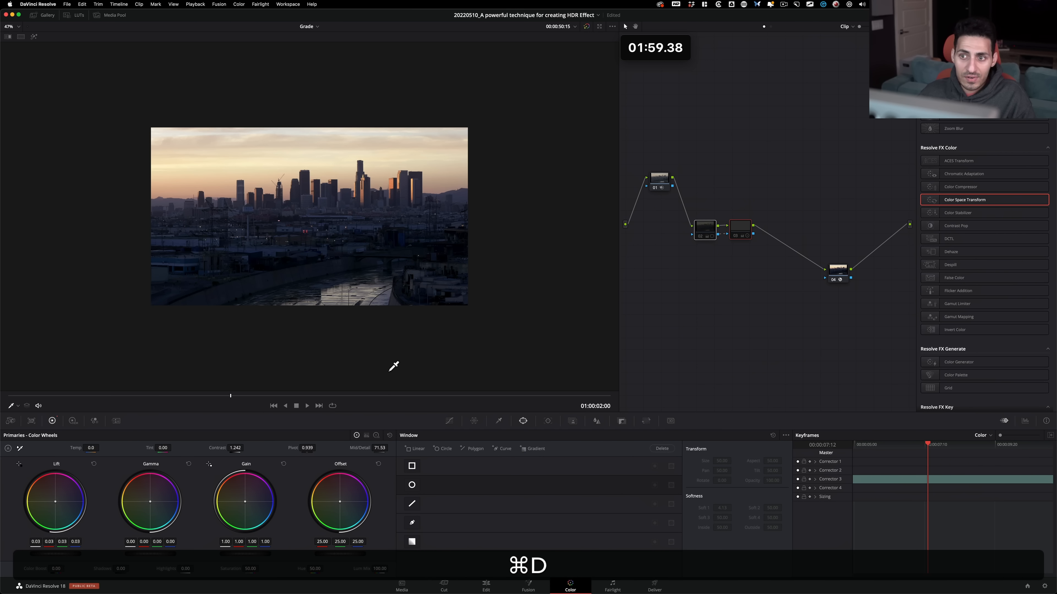
key(super+d)
click(743, 279)
Select the gradient window node and scrub through the clip to check how the window fits the moving shot
click(705, 227)
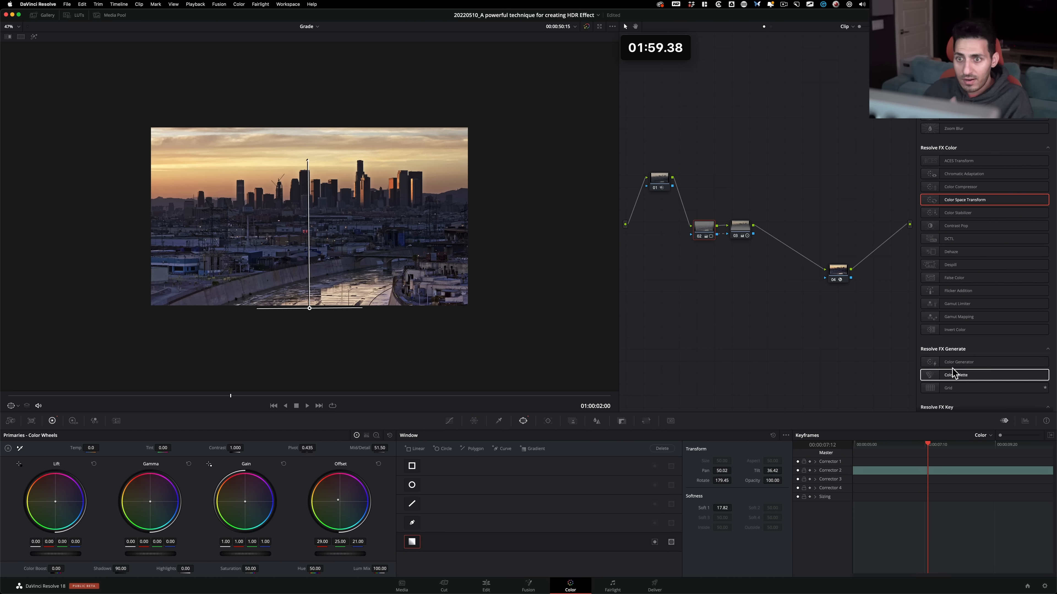
drag(186, 398, 2, 391)
click(180, 383)
drag(195, 401, 317, 402)
drag(334, 402, 332, 403)
key(3)
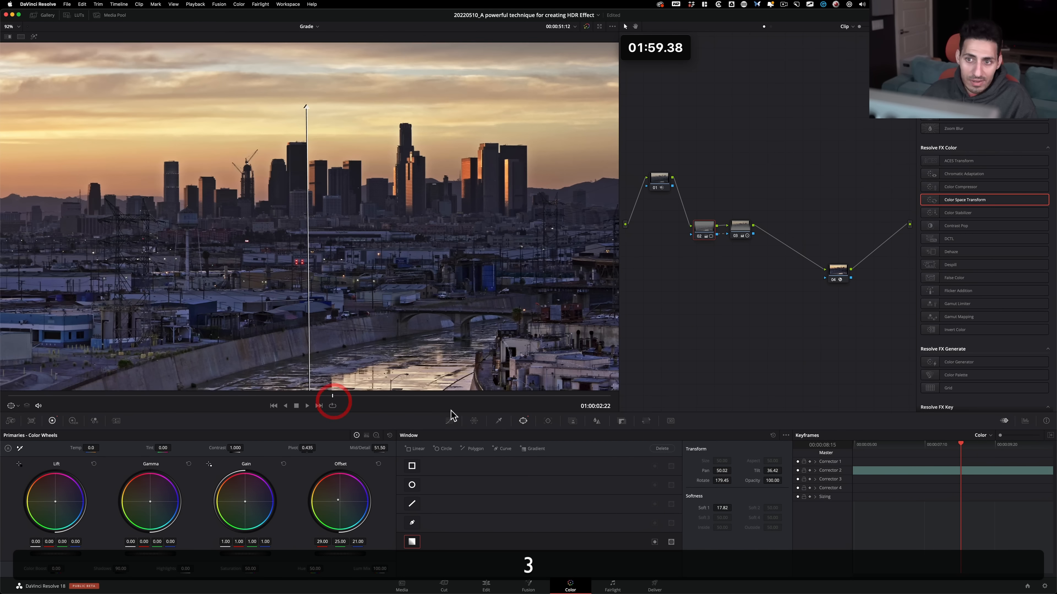
key(l)
click(981, 435)
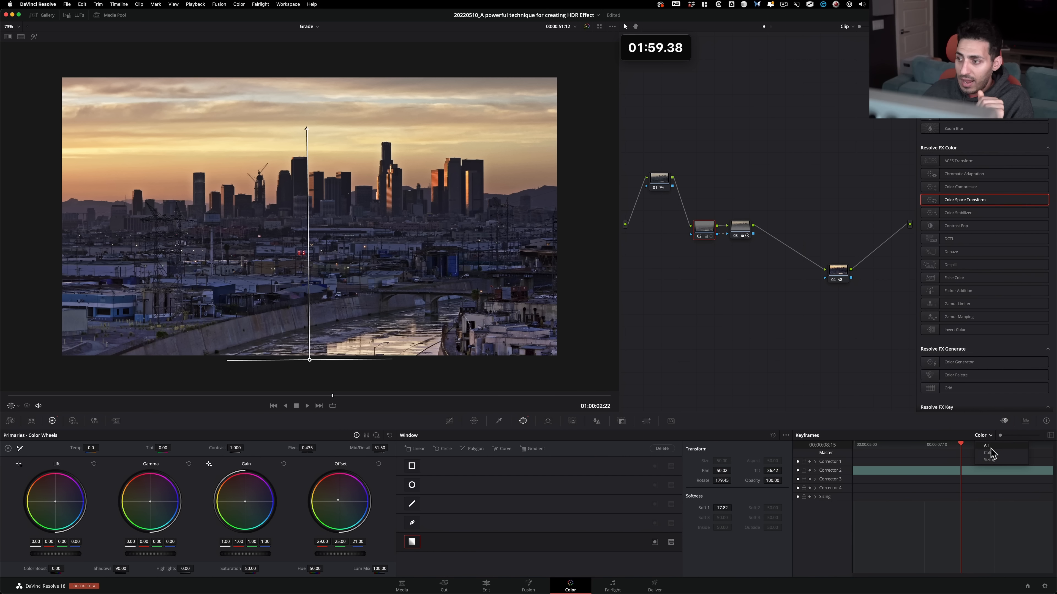
click(993, 447)
click(986, 436)
click(1002, 454)
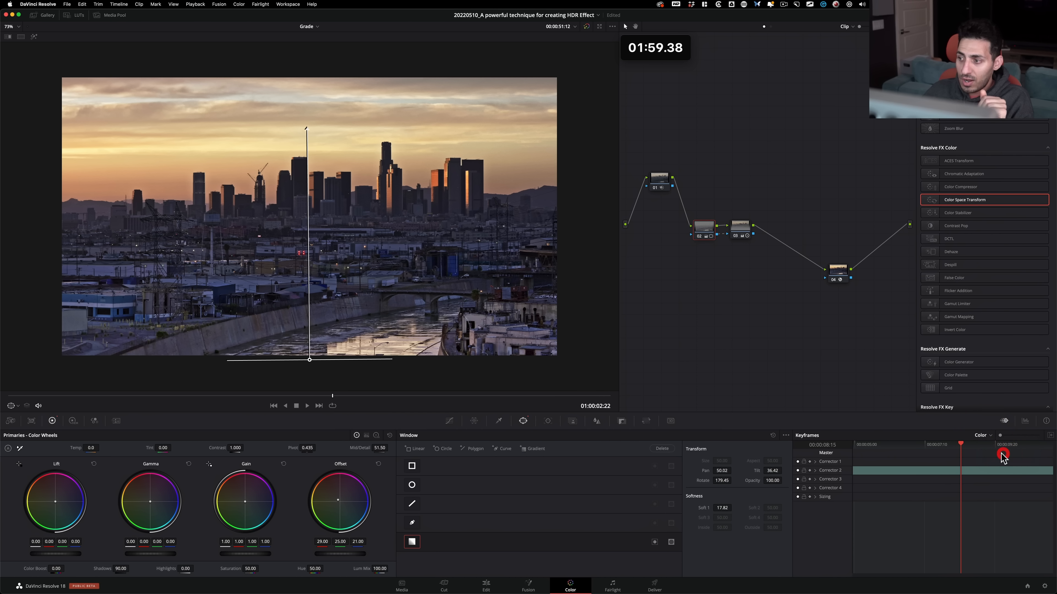
click(982, 435)
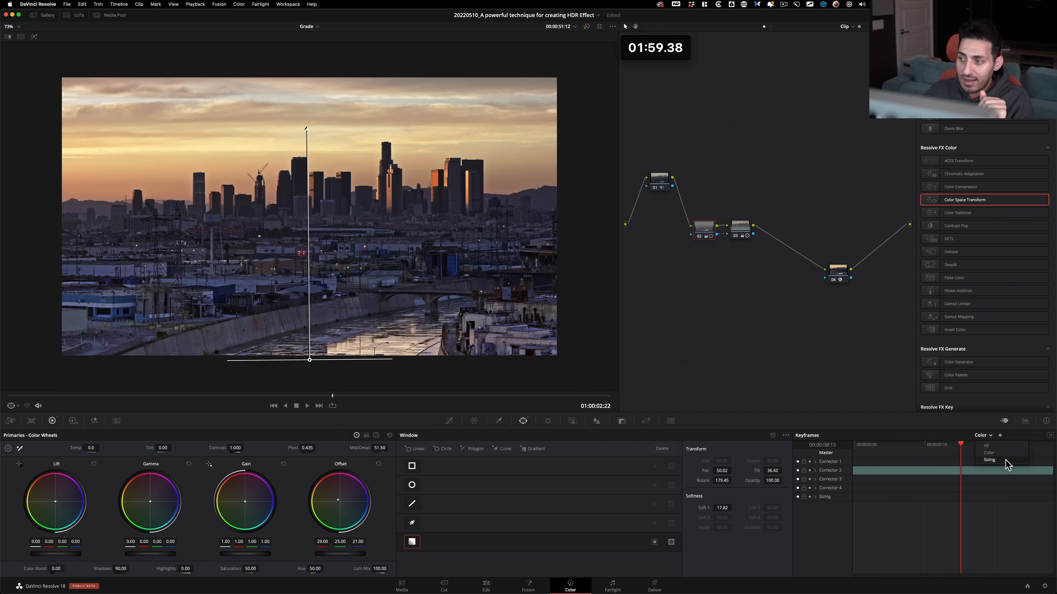
click(921, 527)
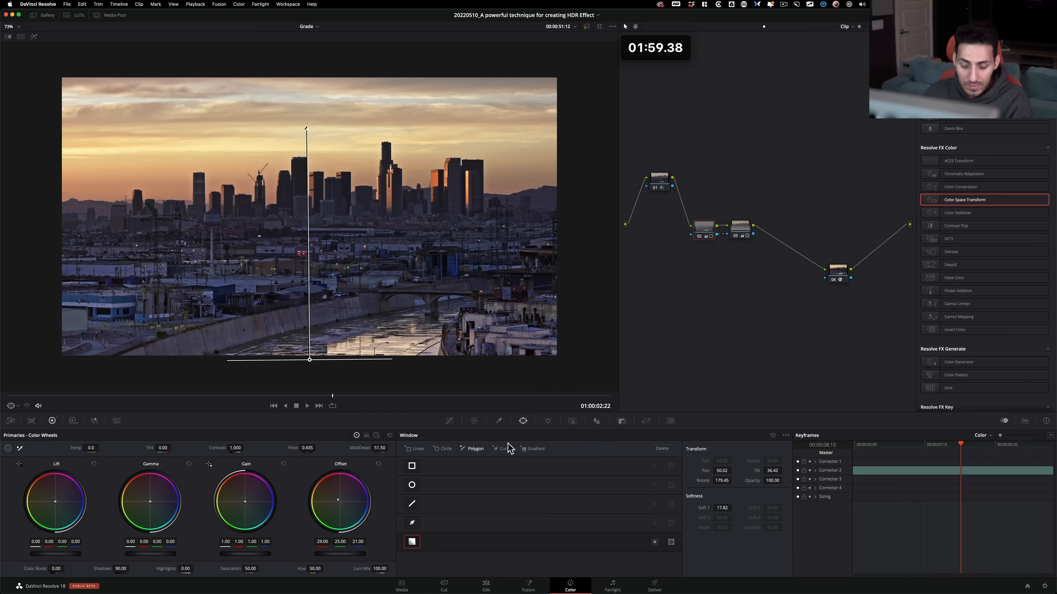
Highlight the gradient window's area, go to 01:00:03:06 and add a keyframe for Corrector 2 there
key(shift+h)
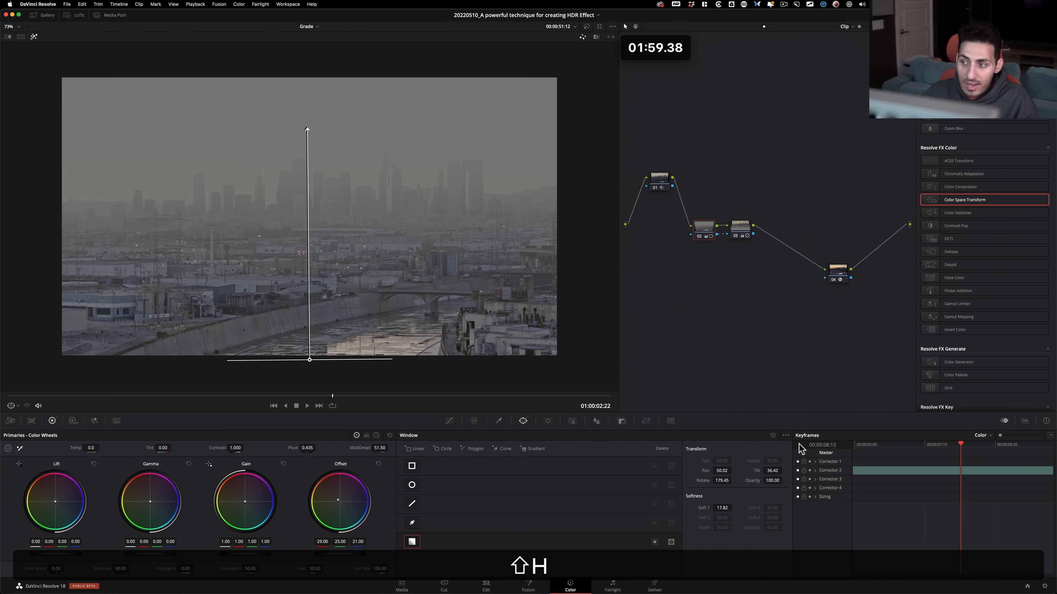
key(shift+h)
drag(334, 404, 370, 396)
key(shift+h)
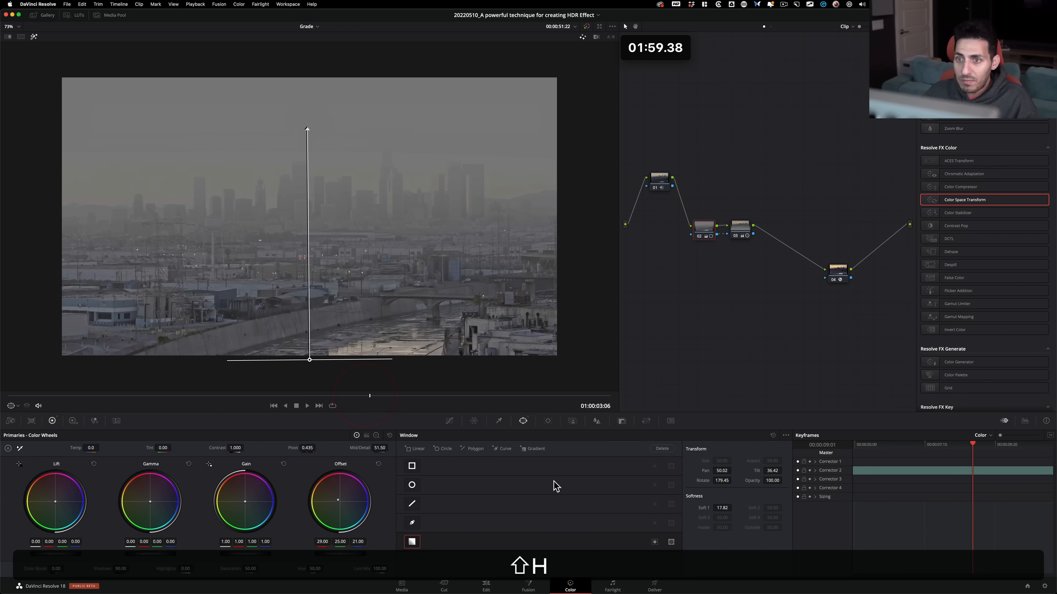
ctrl+click(983, 474)
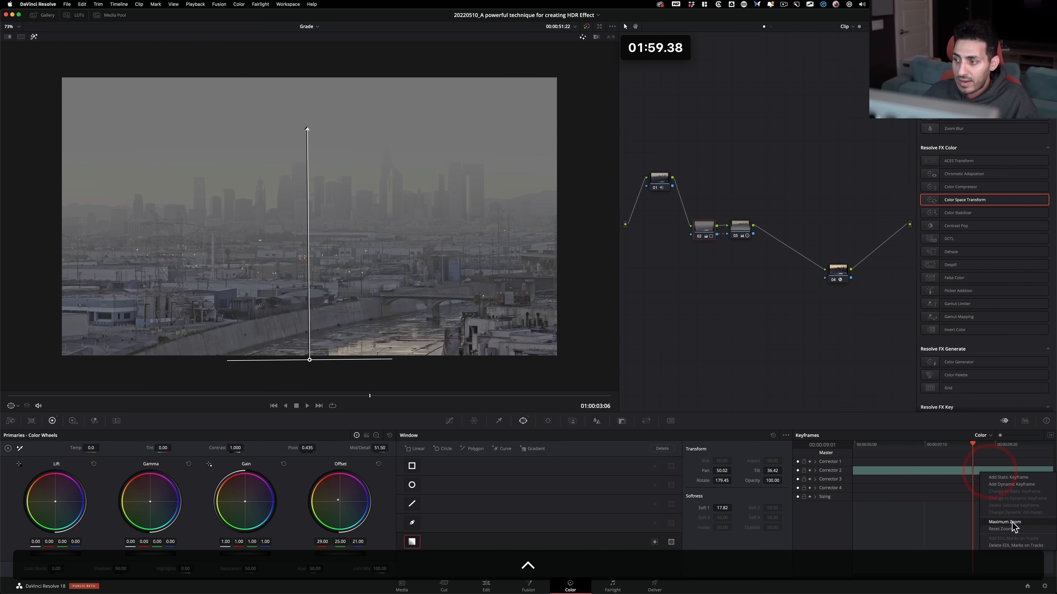
click(1015, 478)
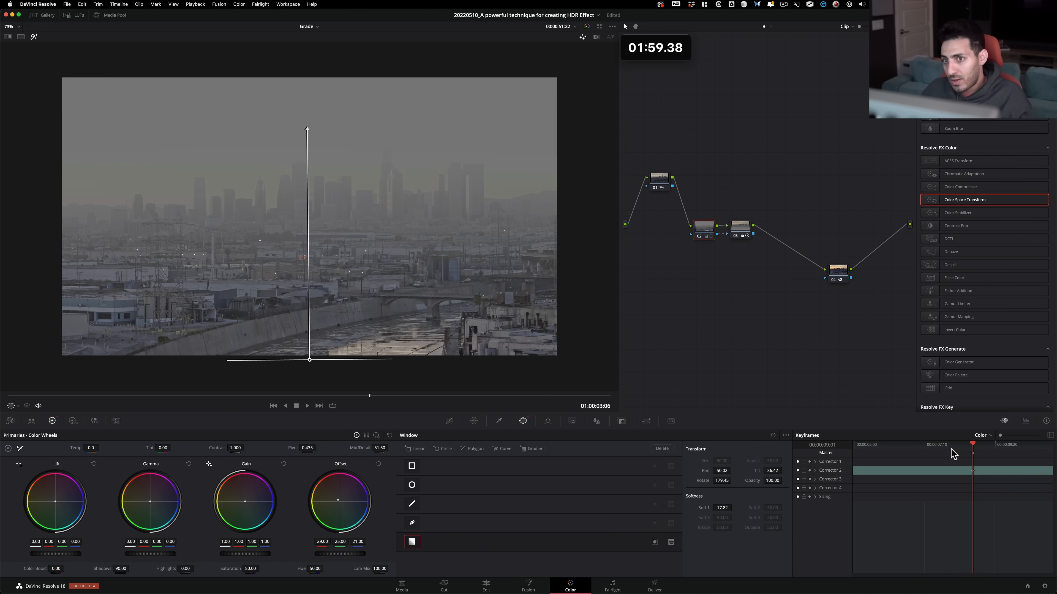
Go to the clip's start at 01:00:00:00 and add a dynamic keyframe for Corrector 2 with the highlight view on
key(shift+h)
drag(969, 445, 801, 450)
key(shift+h)
ctrl+click(895, 473)
click(927, 486)
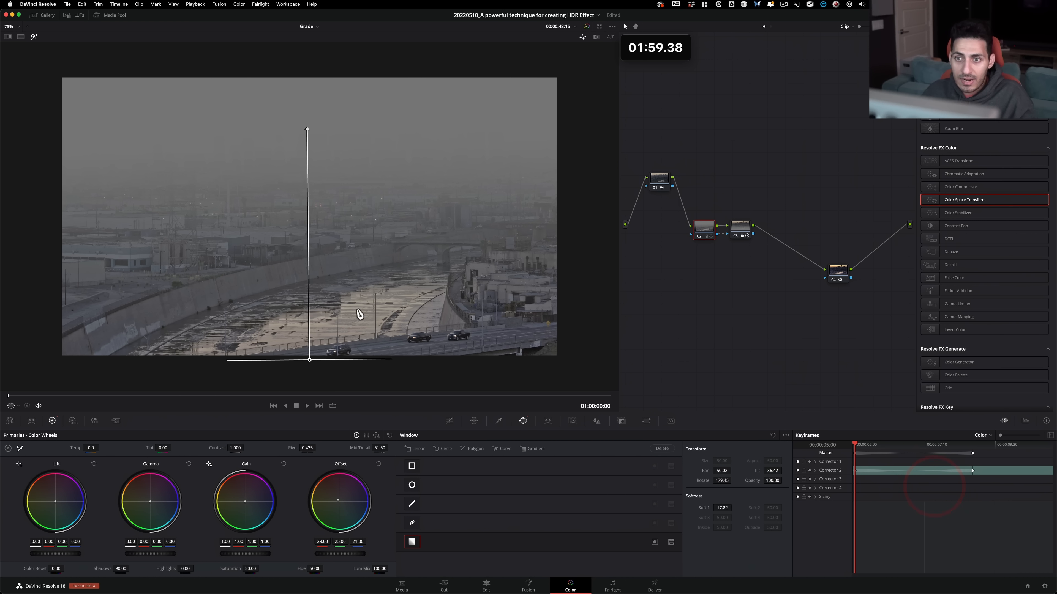
Move the gradient window up to Pan 51.08 and Tilt 40.60 at the first keyframe, check both keyframes and turn off the highlight
drag(310, 361, 323, 319)
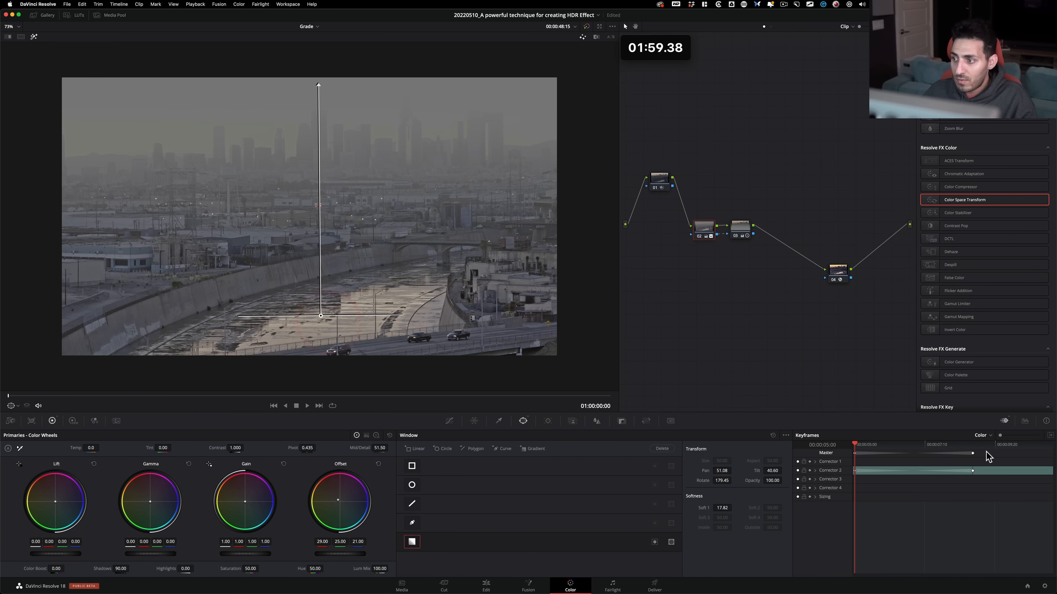
key(])
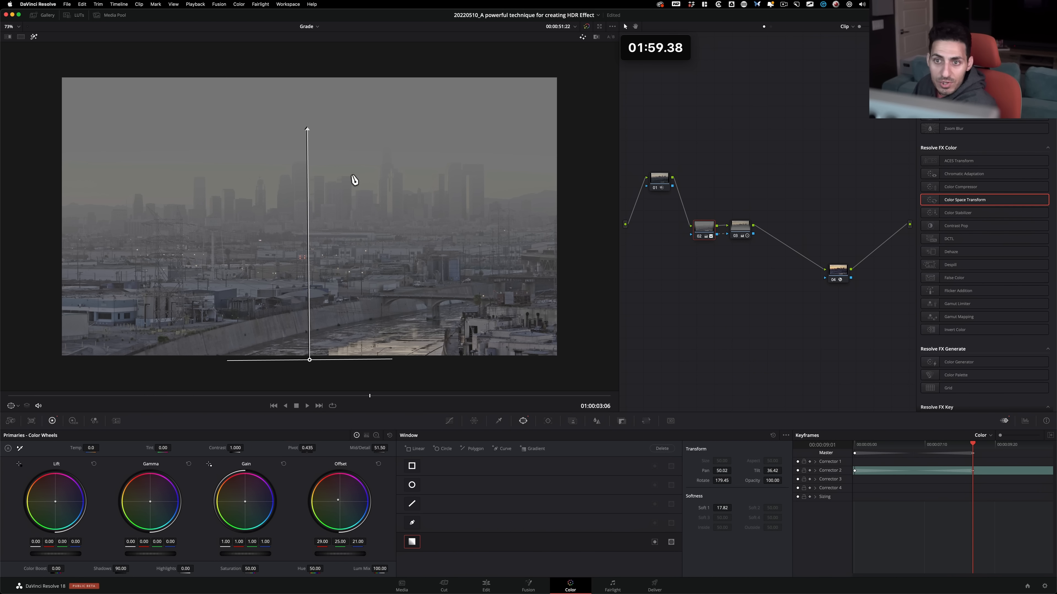
key([)
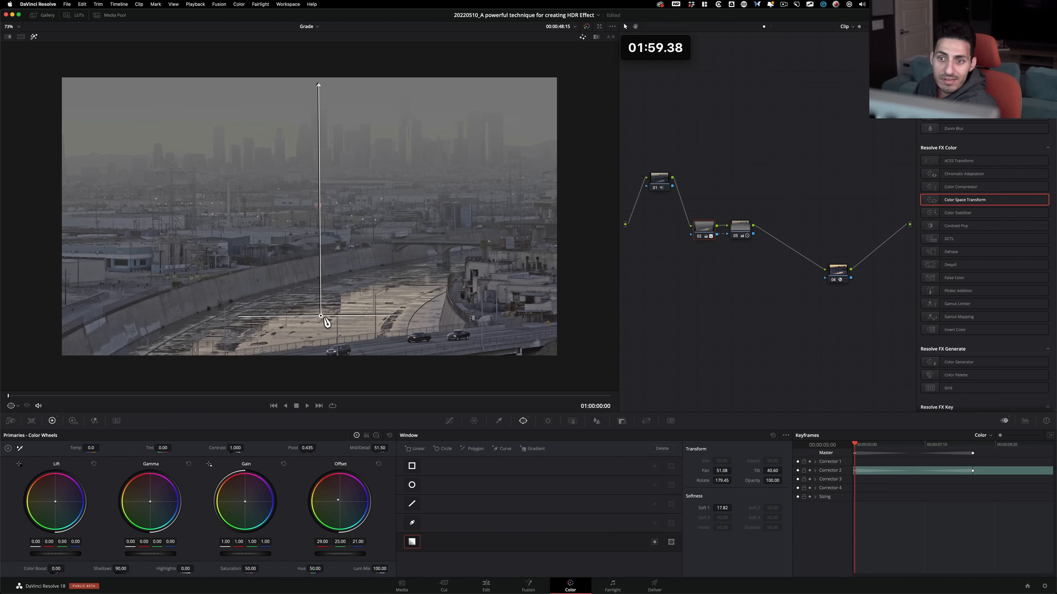
key(shift+h)
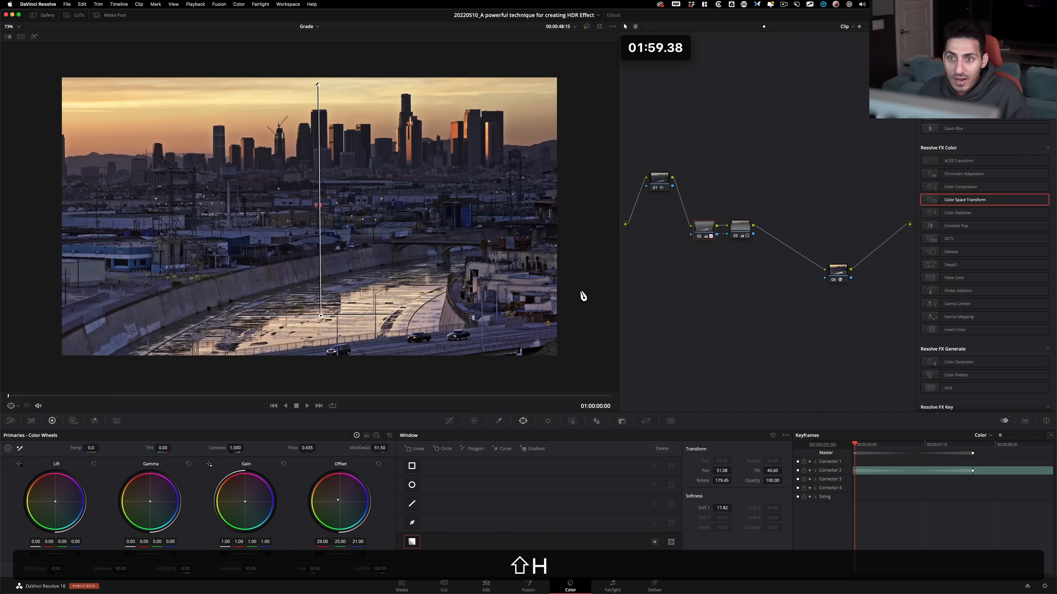
Scrub through the clip to check that the animated gradient window follows the camera move
drag(26, 397, 287, 399)
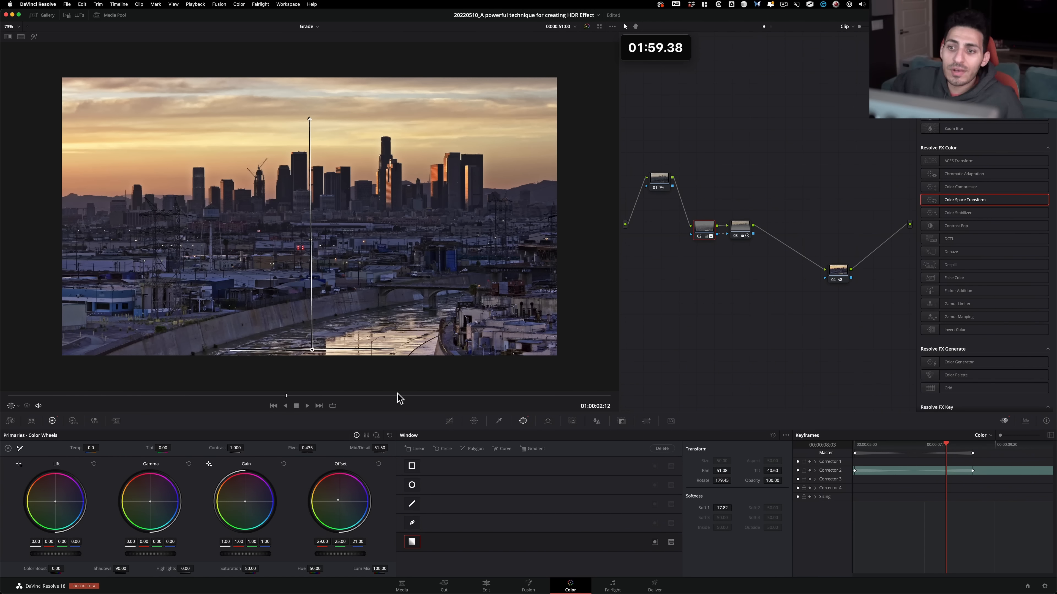
key(3)
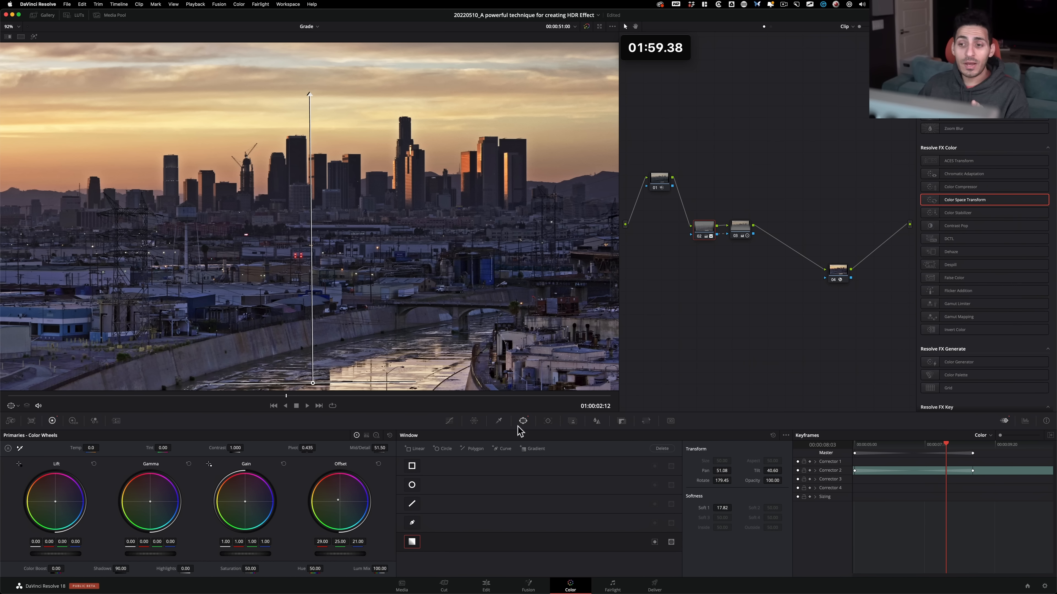
scroll(243, 396, up, 2)
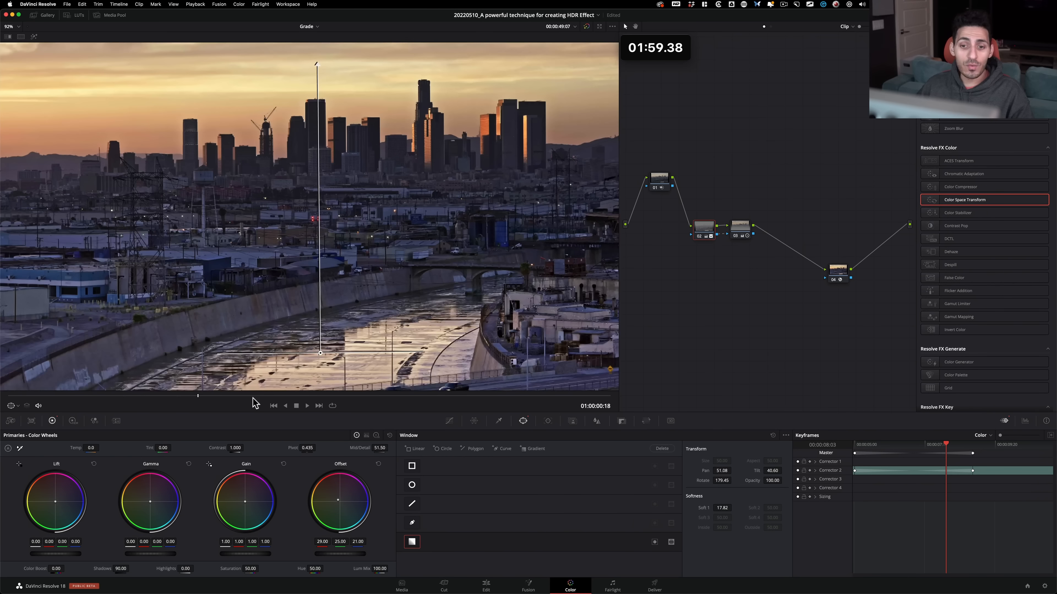
scroll(266, 397, down, 3)
click(289, 398)
key(i)
Select the gradient window node and the outside node and compare the image with both off and on
click(698, 215)
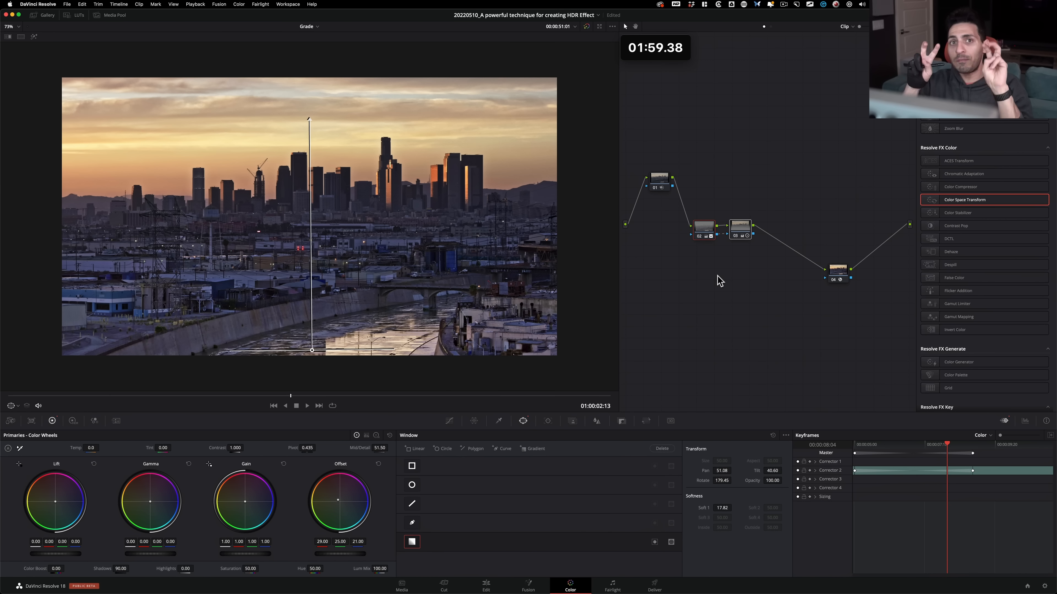
key(super+d)
key(super+d)
key(super+d)
key(super+d)
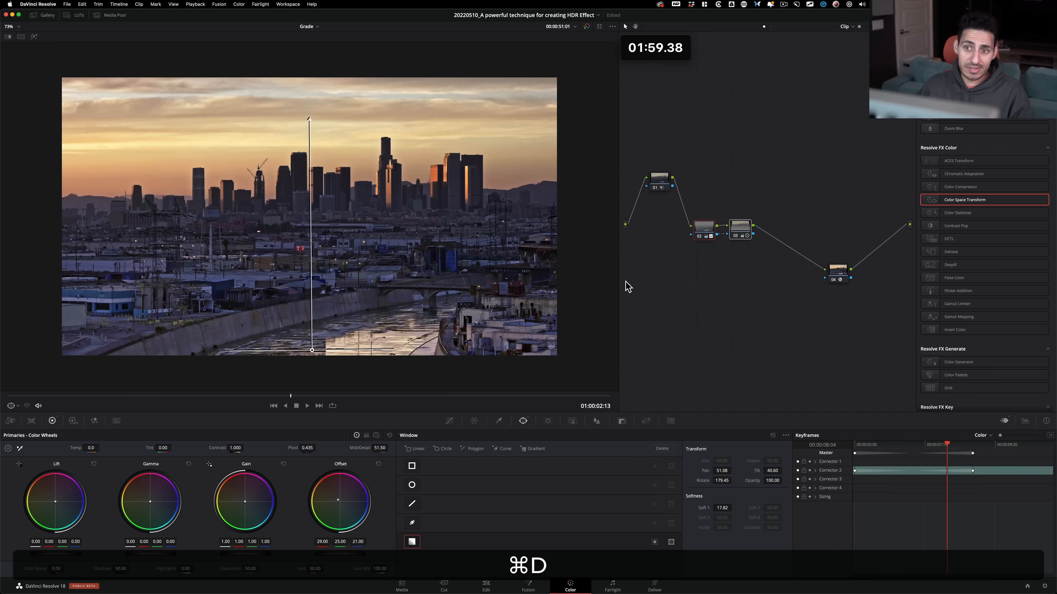
key(super+d)
key(super+d)
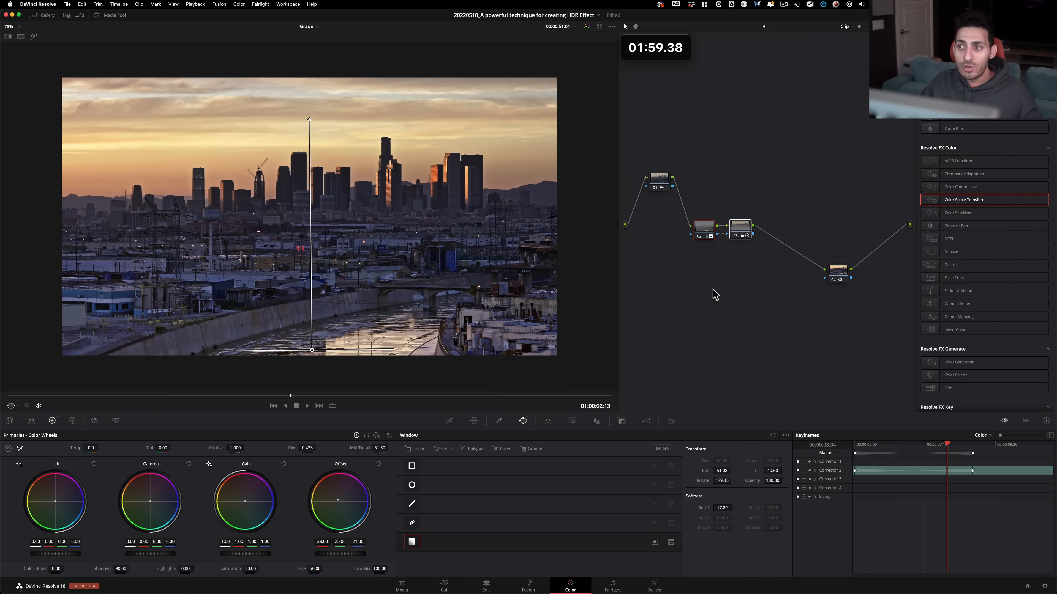
click(753, 288)
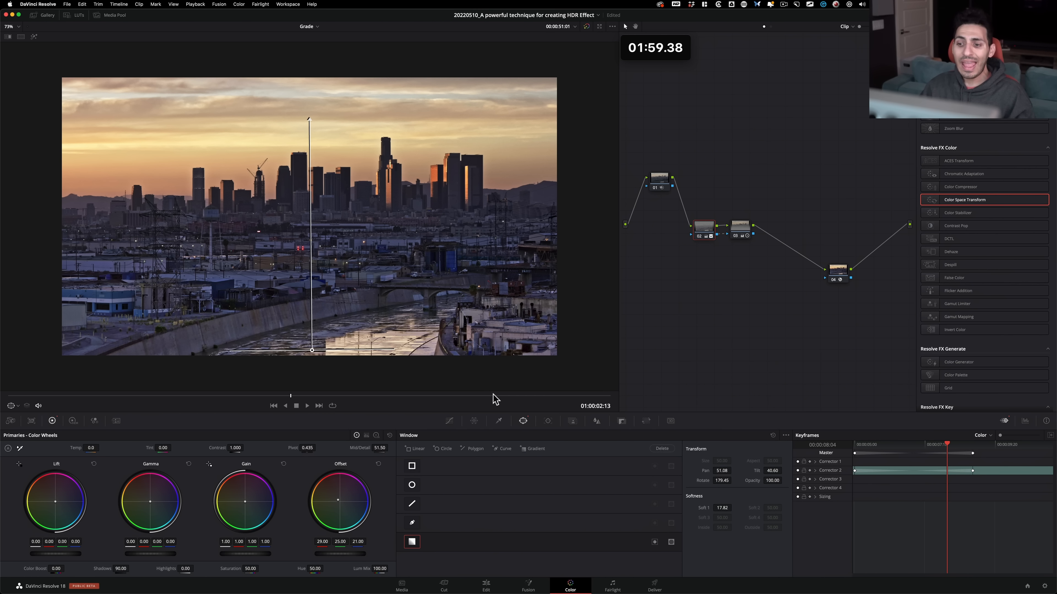
Show the custom curves in place of the window controls and compare both effect nodes off and on without the window outline
click(447, 420)
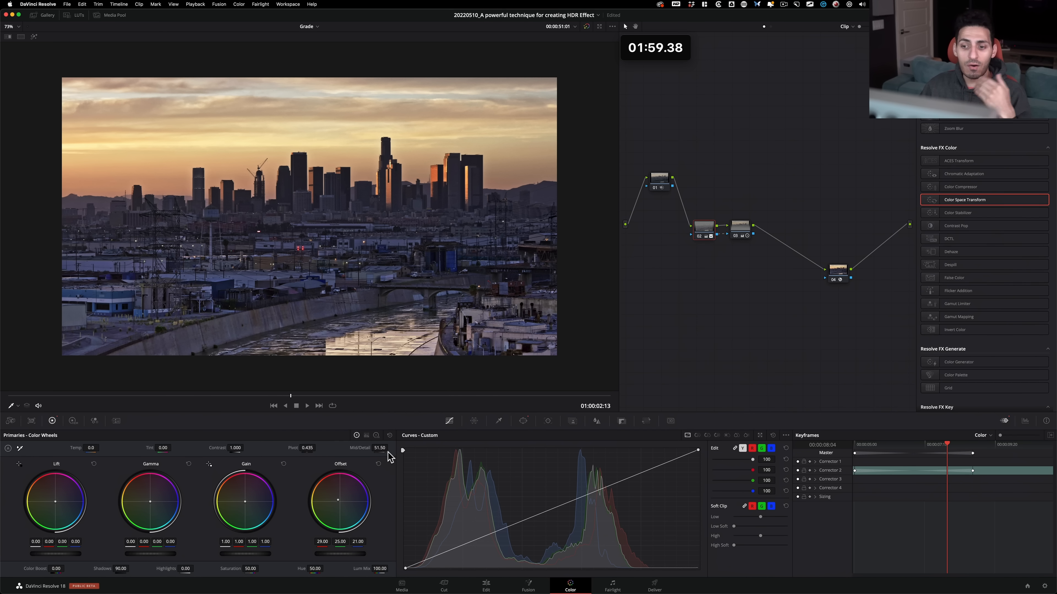
click(739, 262)
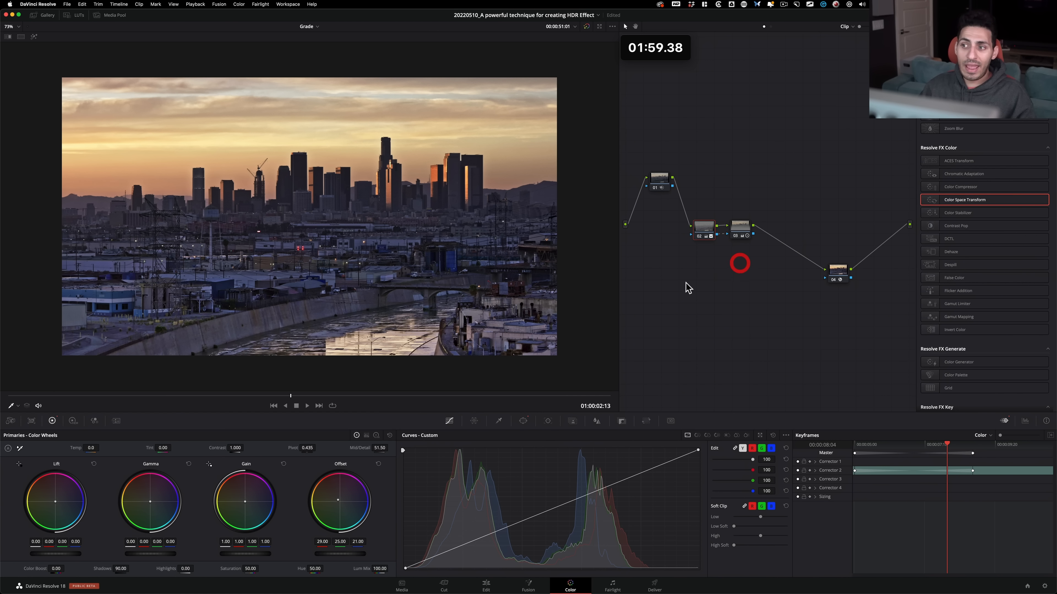
click(785, 217)
key(super+d)
key(super+d)
key(super+d)
key(super+d)
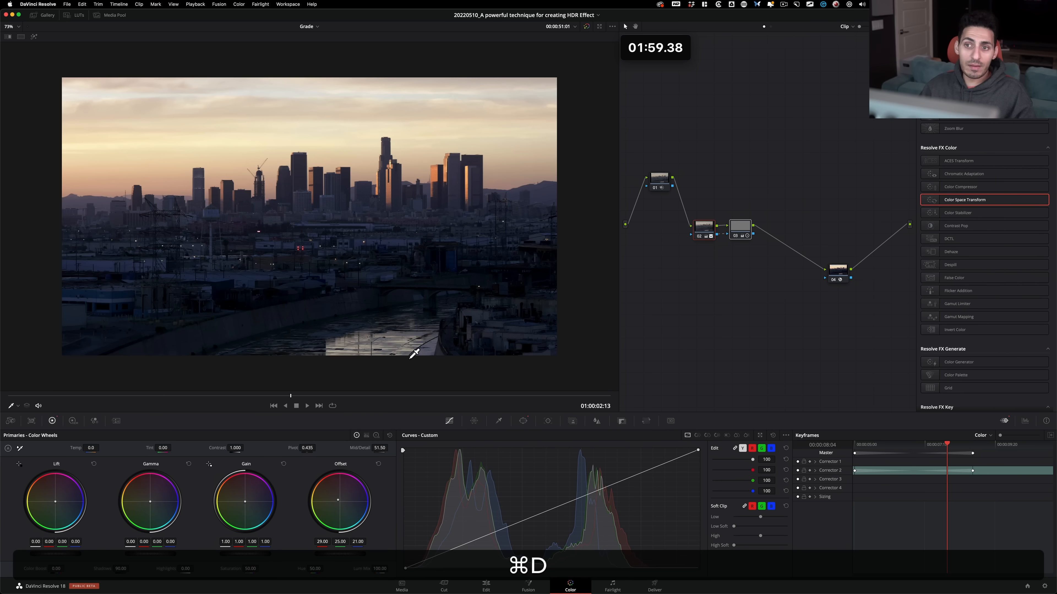
key(super+i)
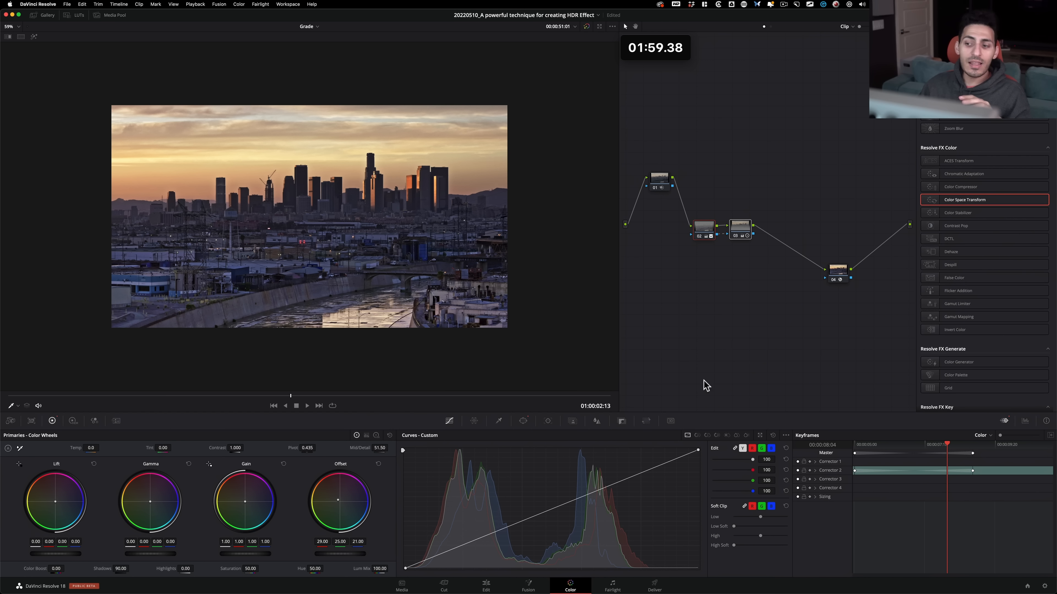
Display the video scopes and switch them from Waveform to Vectorscope
click(1024, 420)
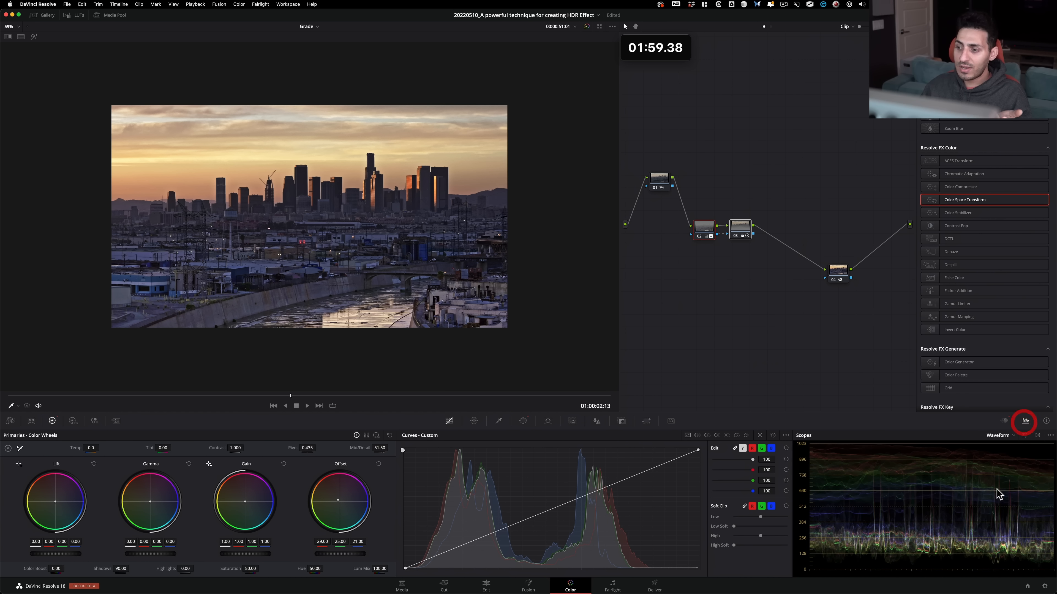
click(999, 436)
click(1016, 462)
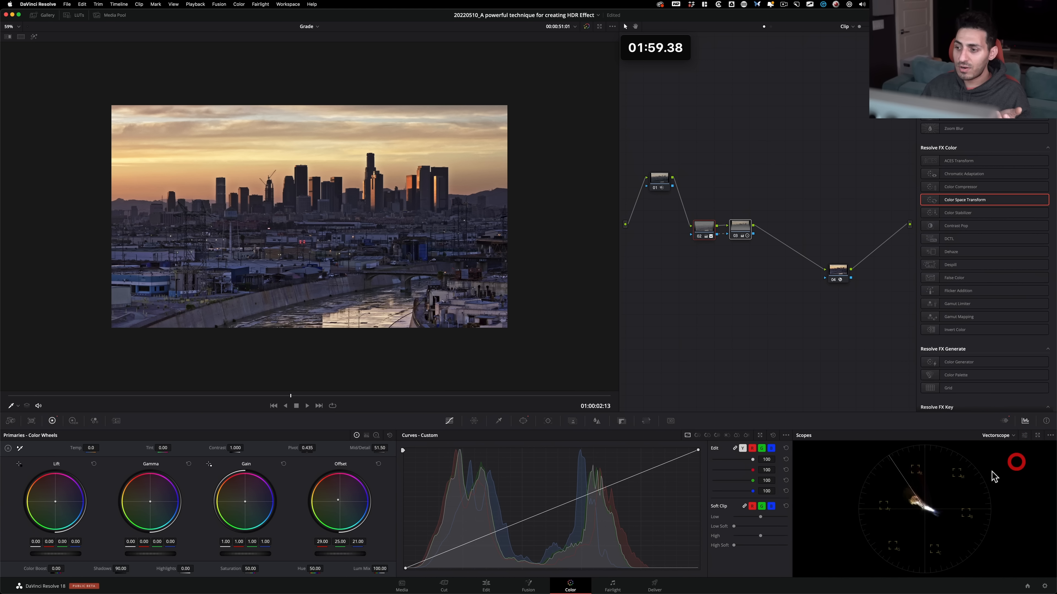